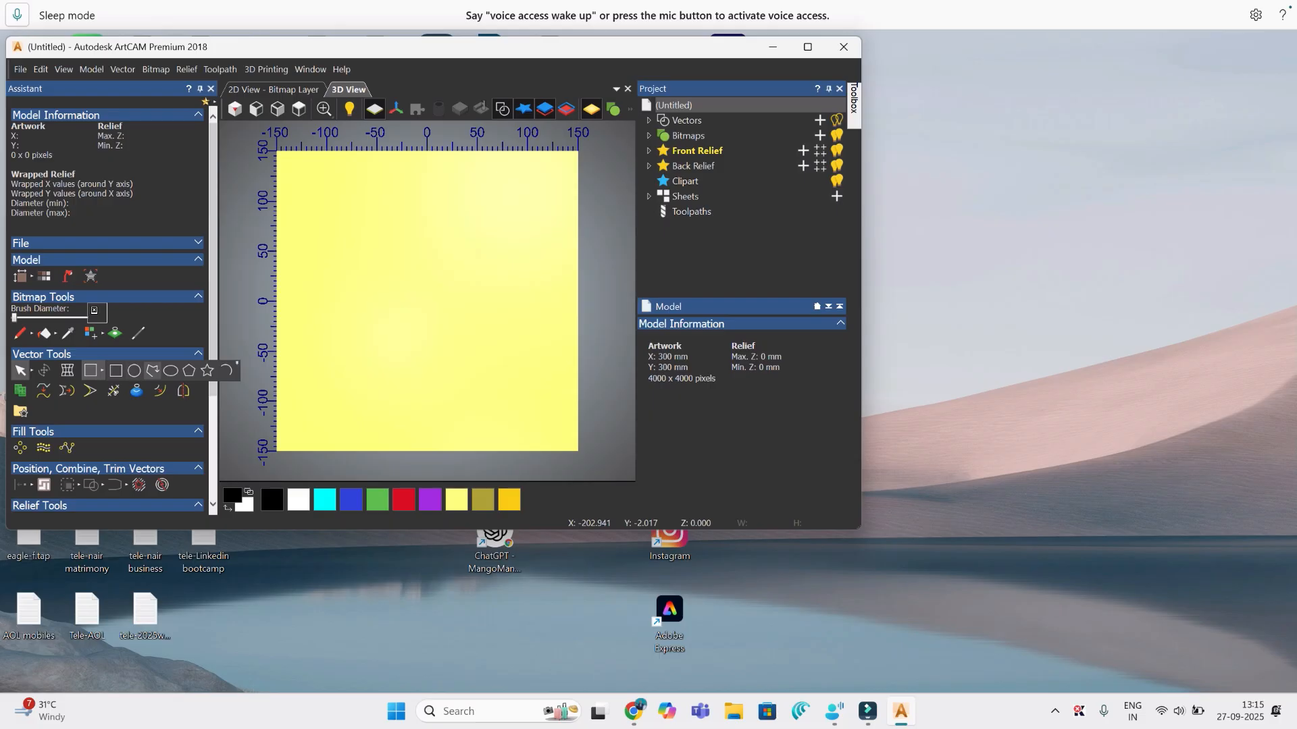
Step: Draw two separate straight polylines: a slanted one about 130 mm long left of centre and a vertical one about 119 mm long near X 17 mm
left_click(153, 370)
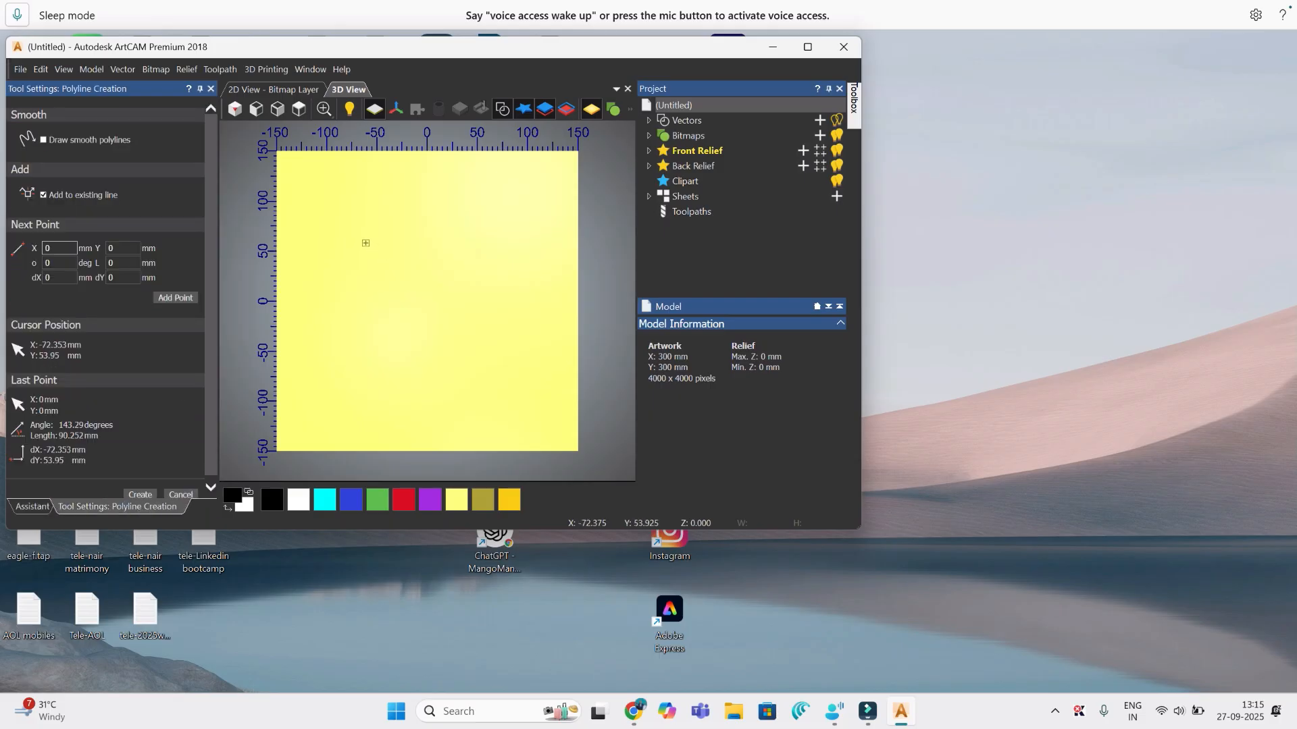
left_click(355, 247)
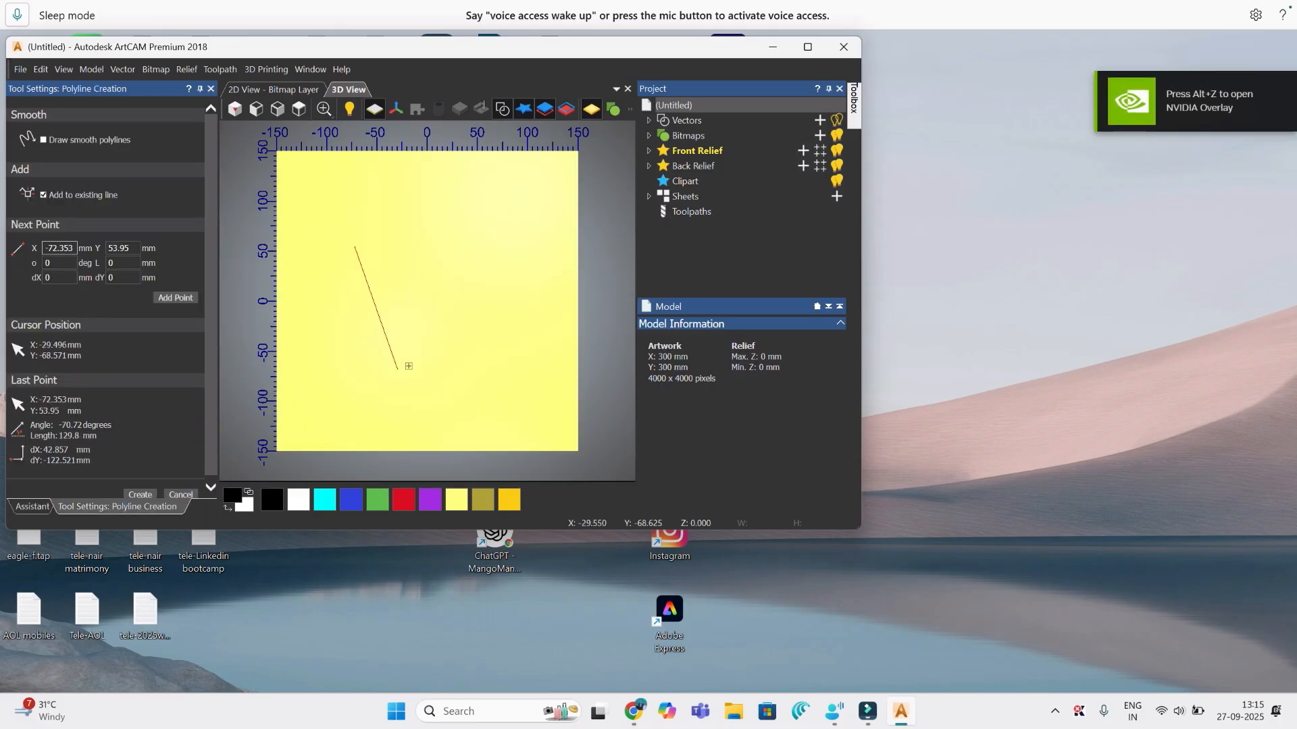
left_click(398, 369)
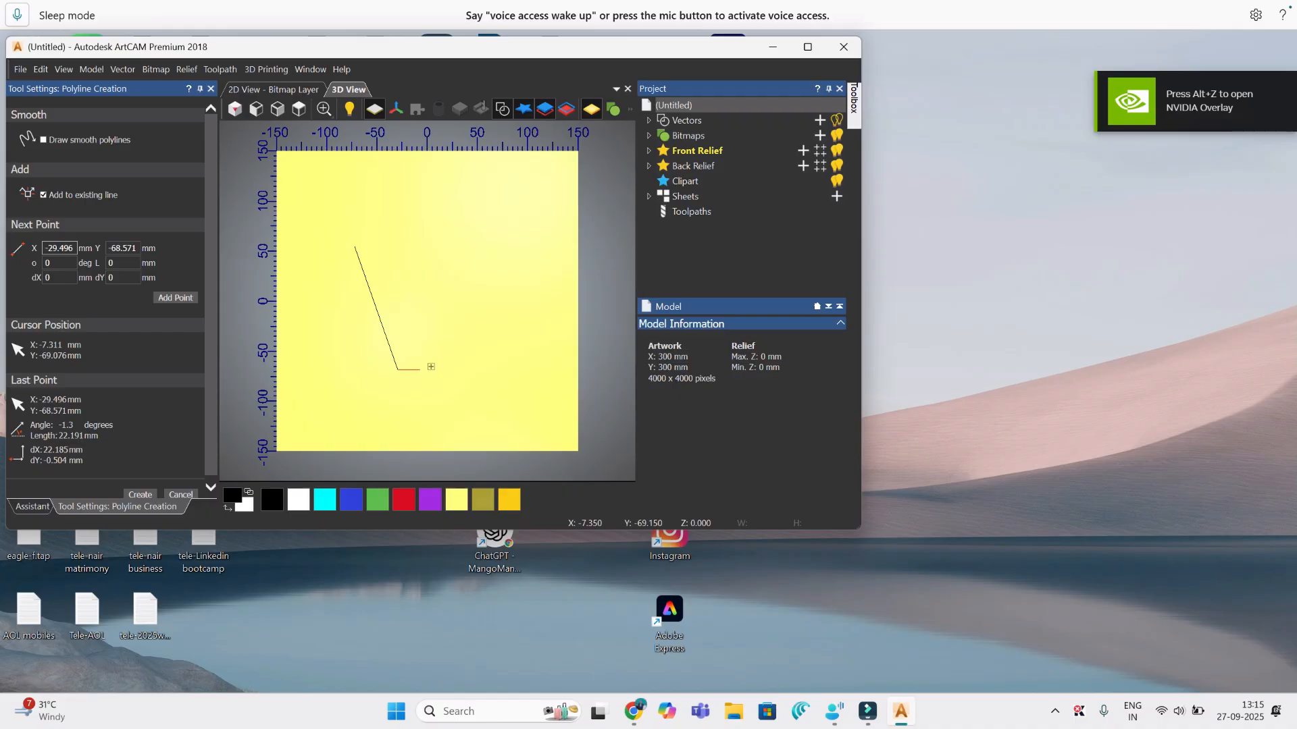
key("Escape")
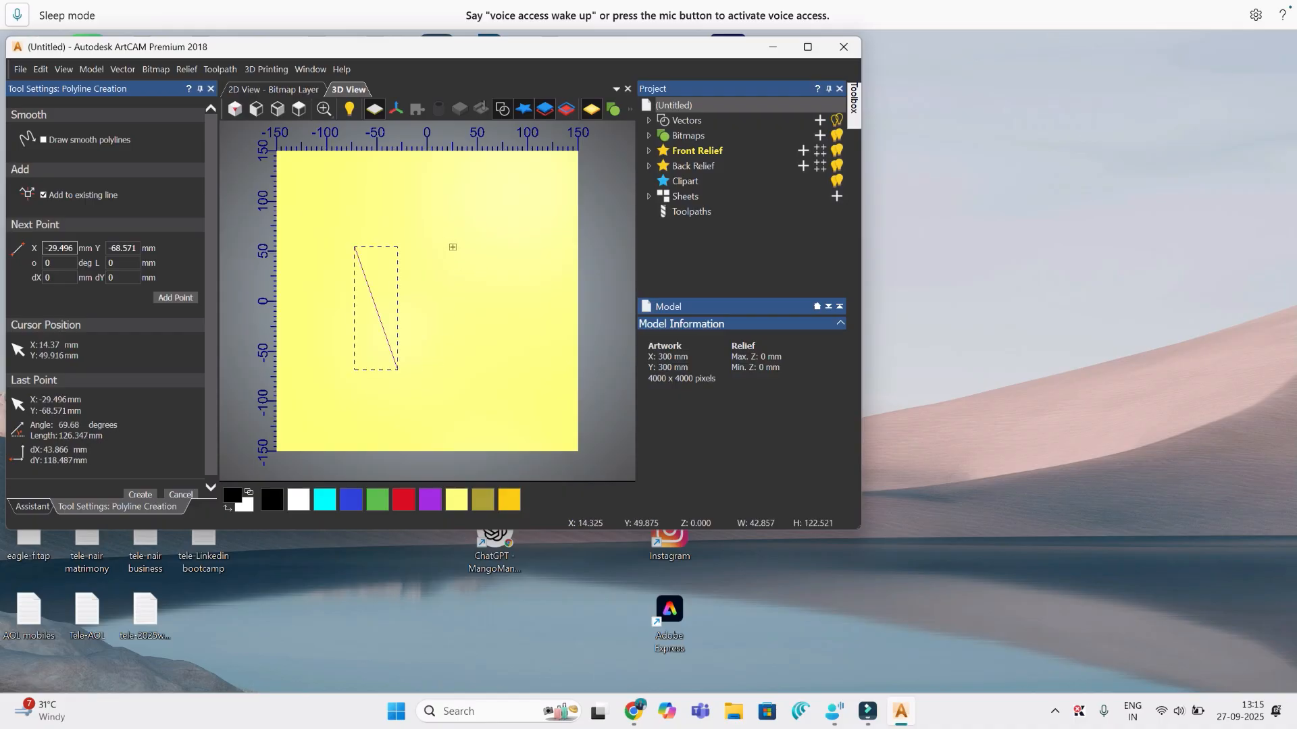
left_click(456, 243)
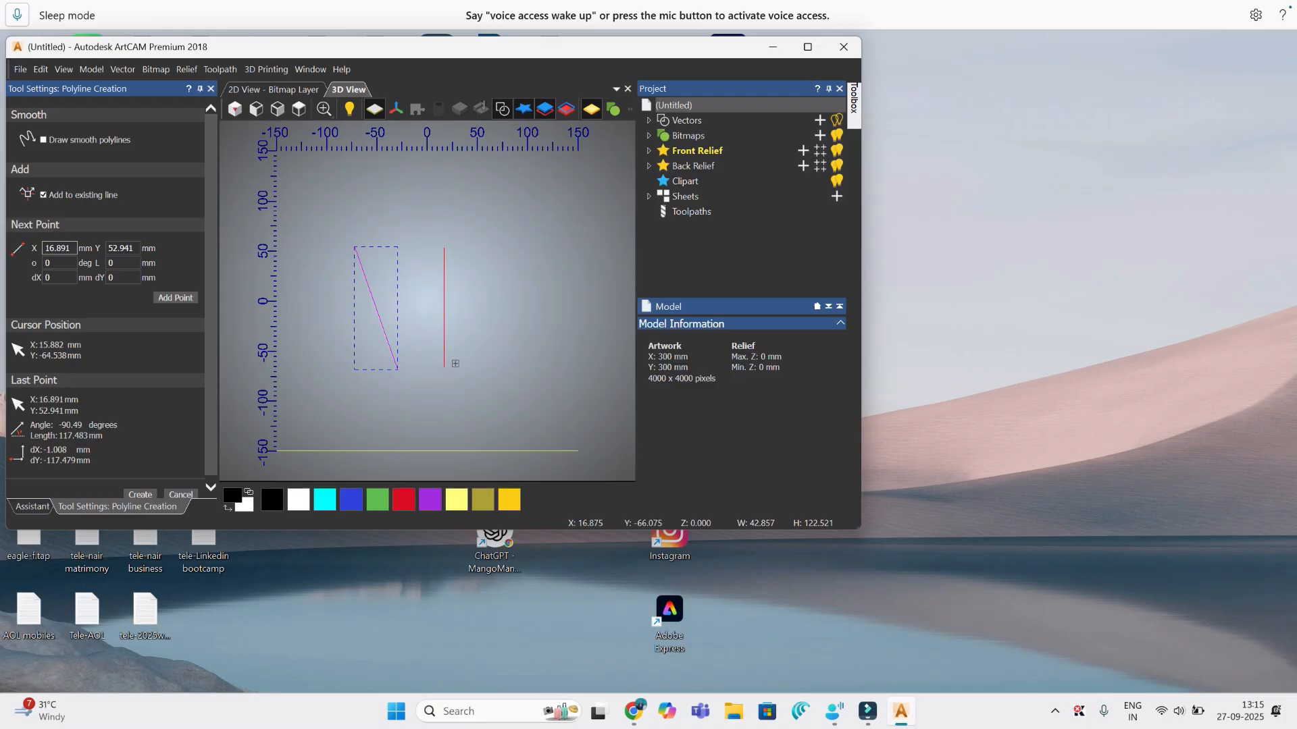
left_click(455, 364)
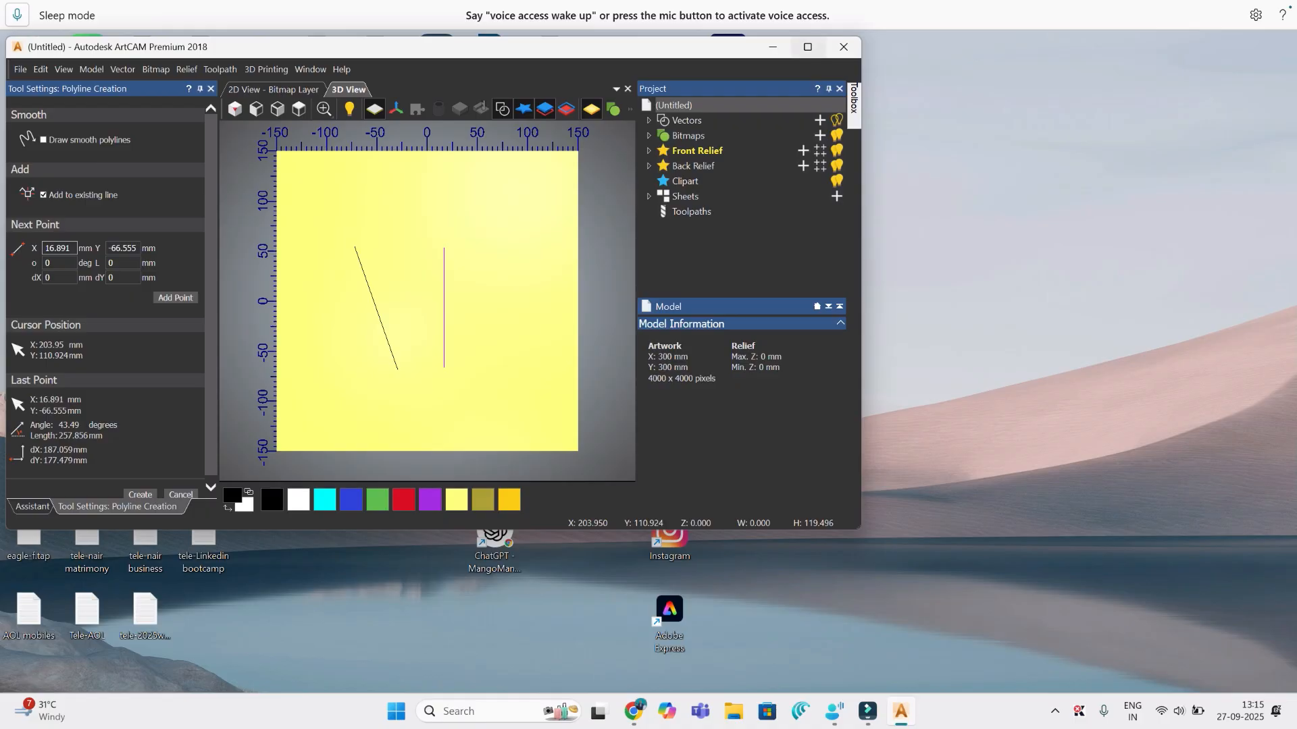
Step: Maximize the window and draw an open five-point zigzag polyline about 63 mm wide and 11 mm high below the two lines
left_click(807, 47)
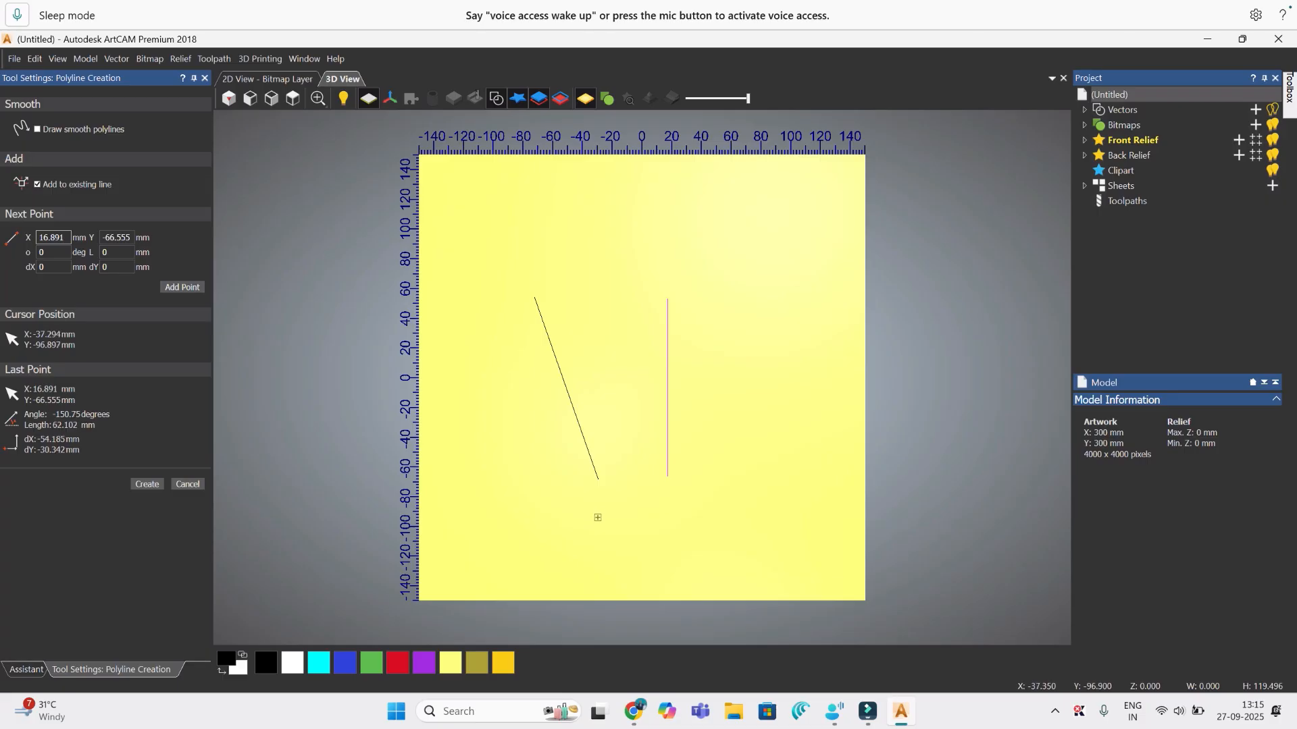
left_click(611, 510)
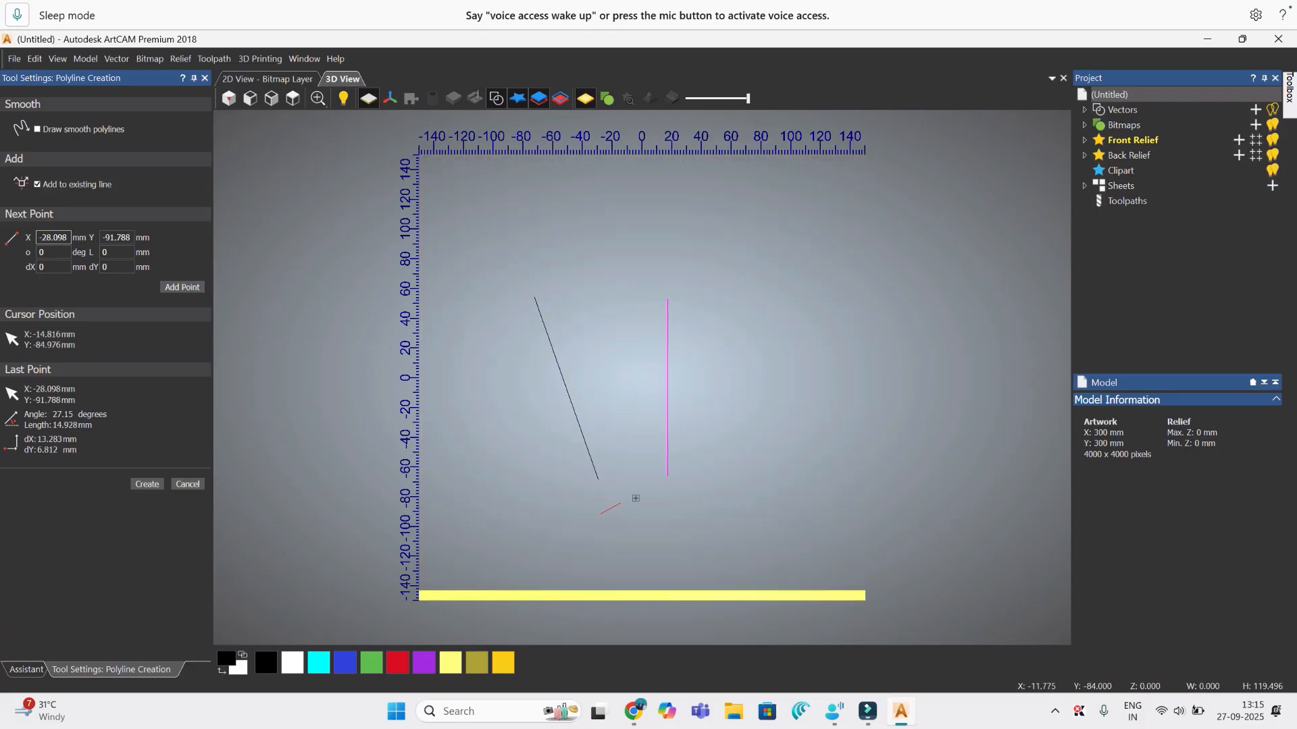
left_click(628, 501)
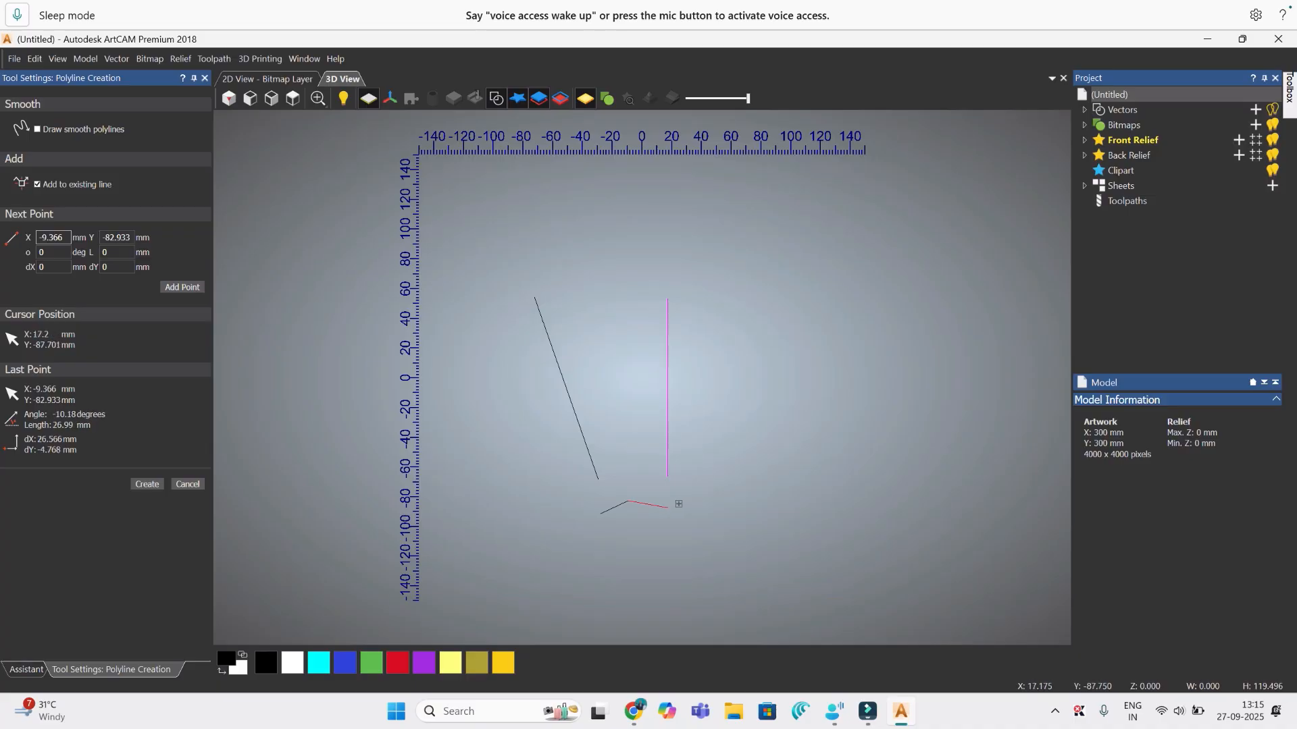
left_click(670, 508)
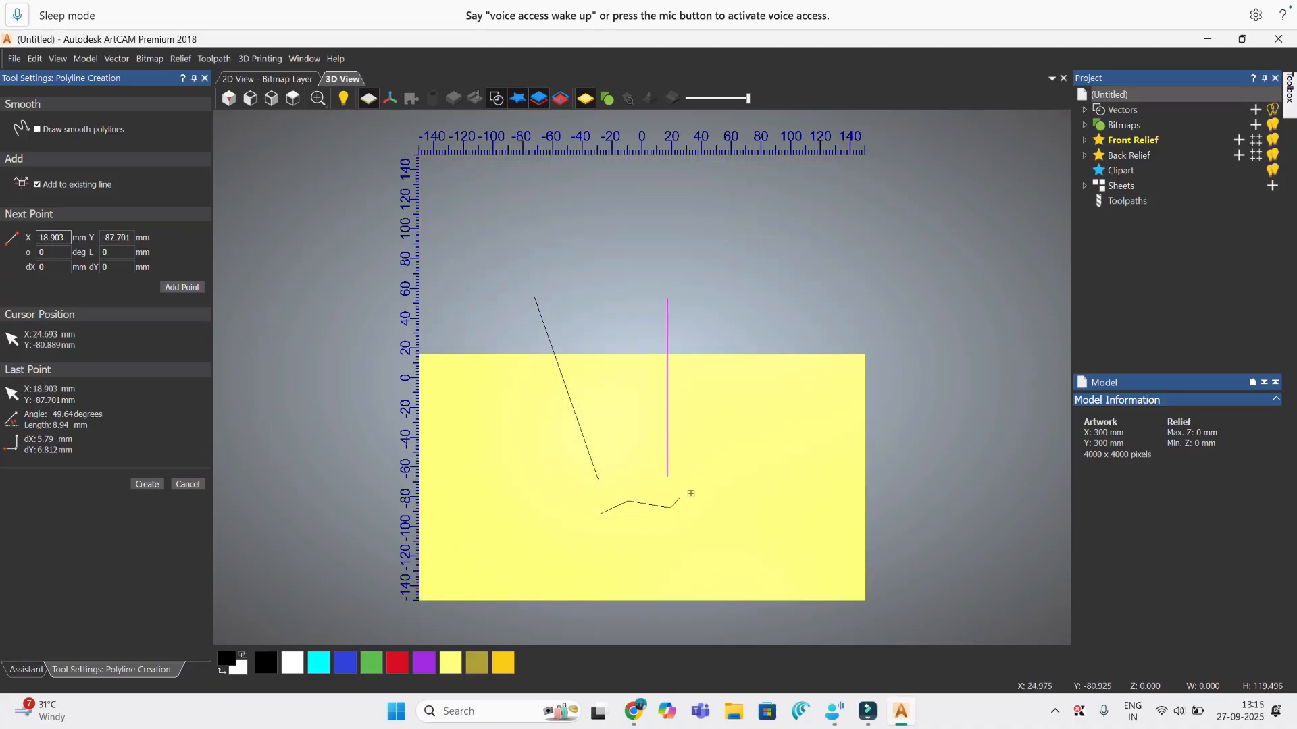
left_click(682, 498)
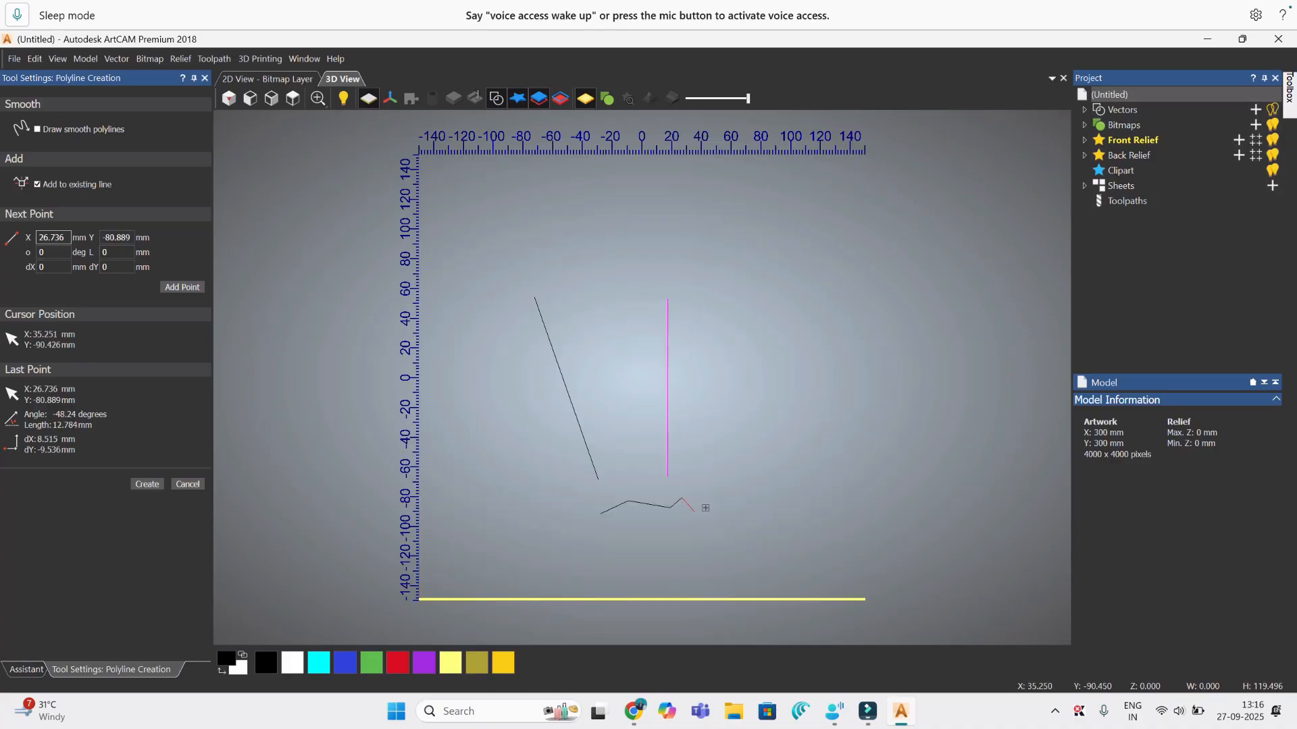
left_click(693, 511)
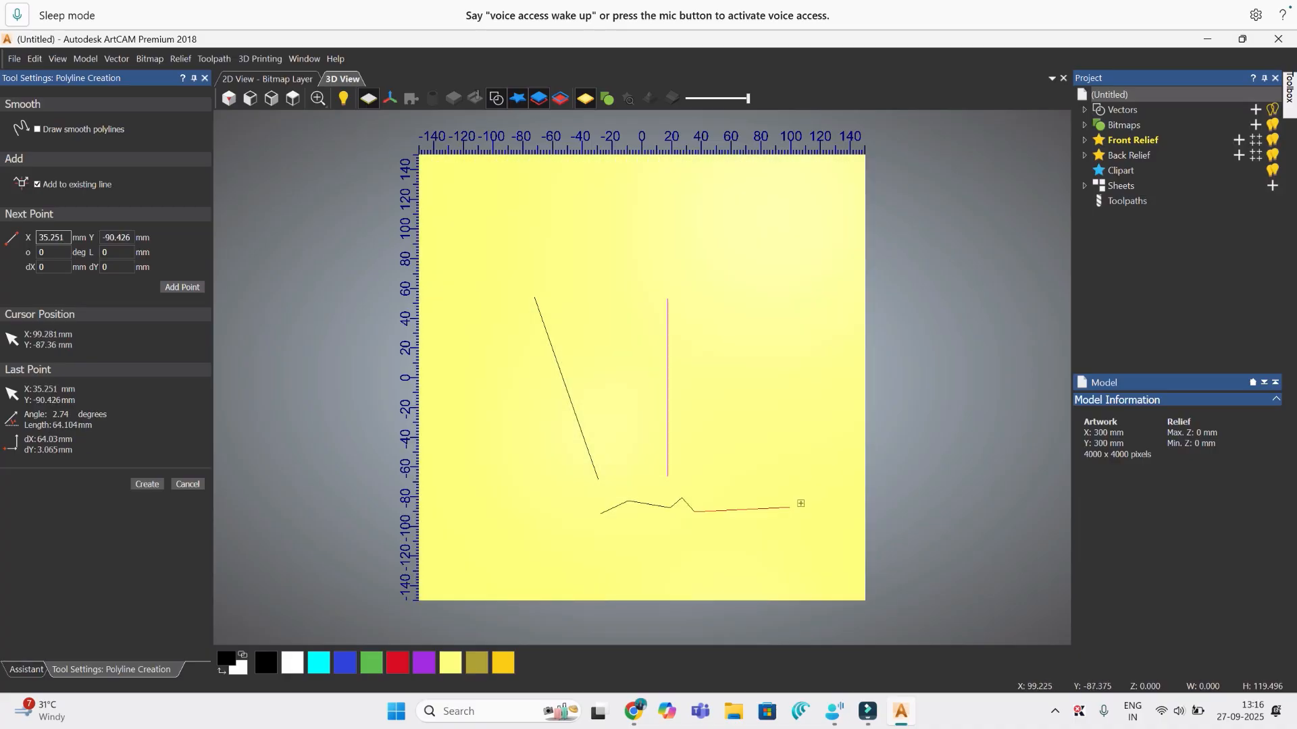
right_click(789, 507)
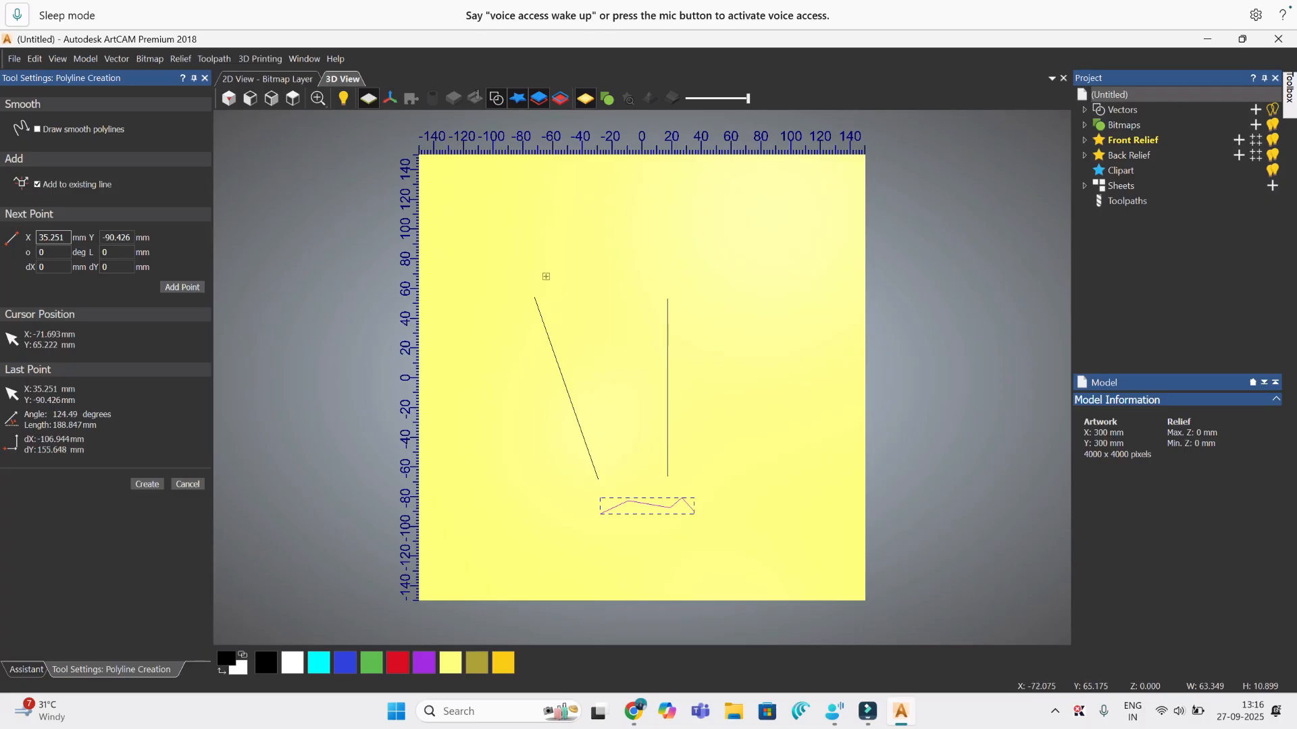
Step: Draw an open six-point zigzag polyline about 128 mm wide and 53 mm high above the two lines
left_click(534, 283)
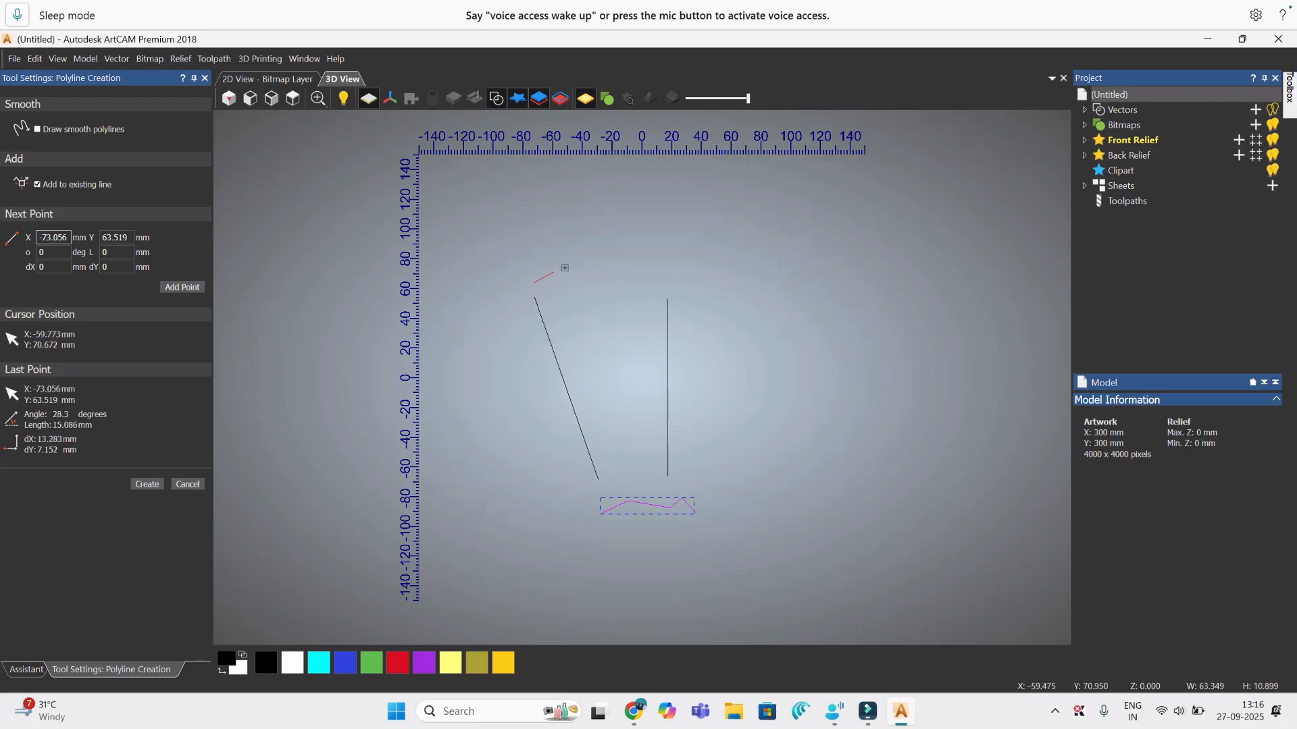
left_click(558, 271)
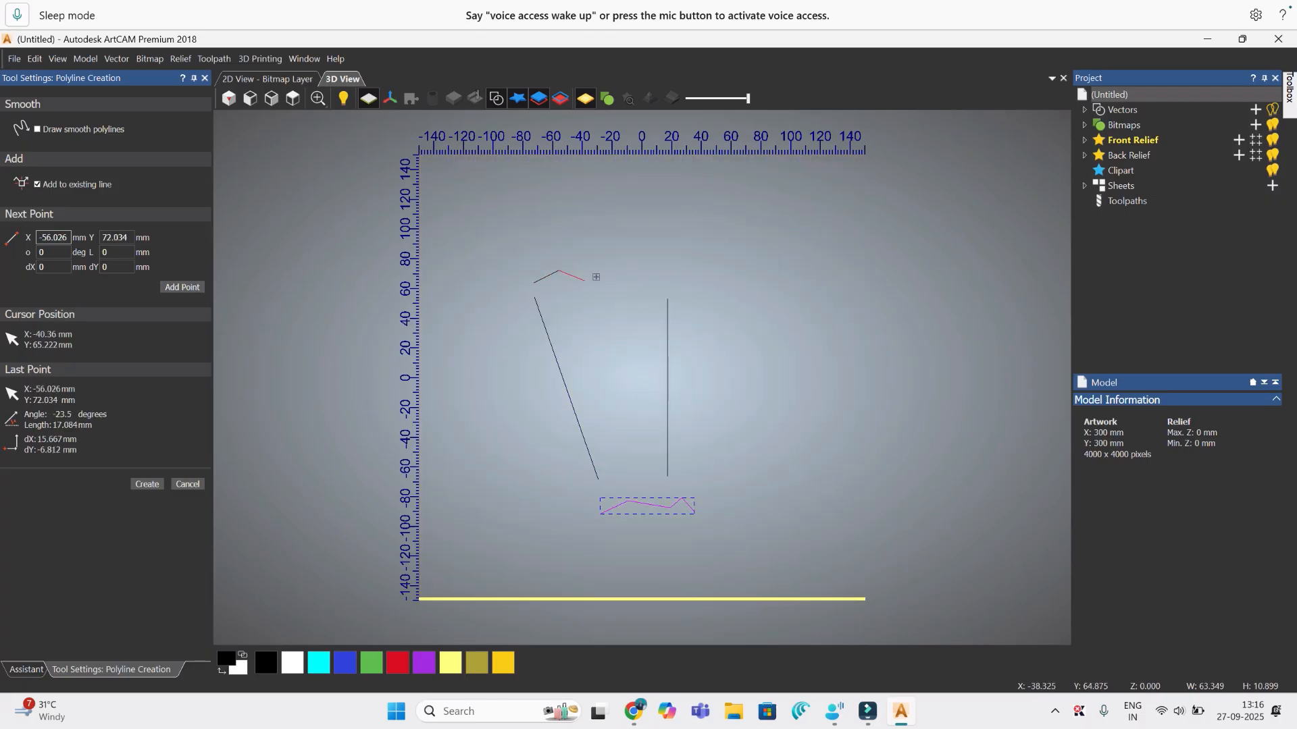
left_click(651, 289)
left_click(666, 273)
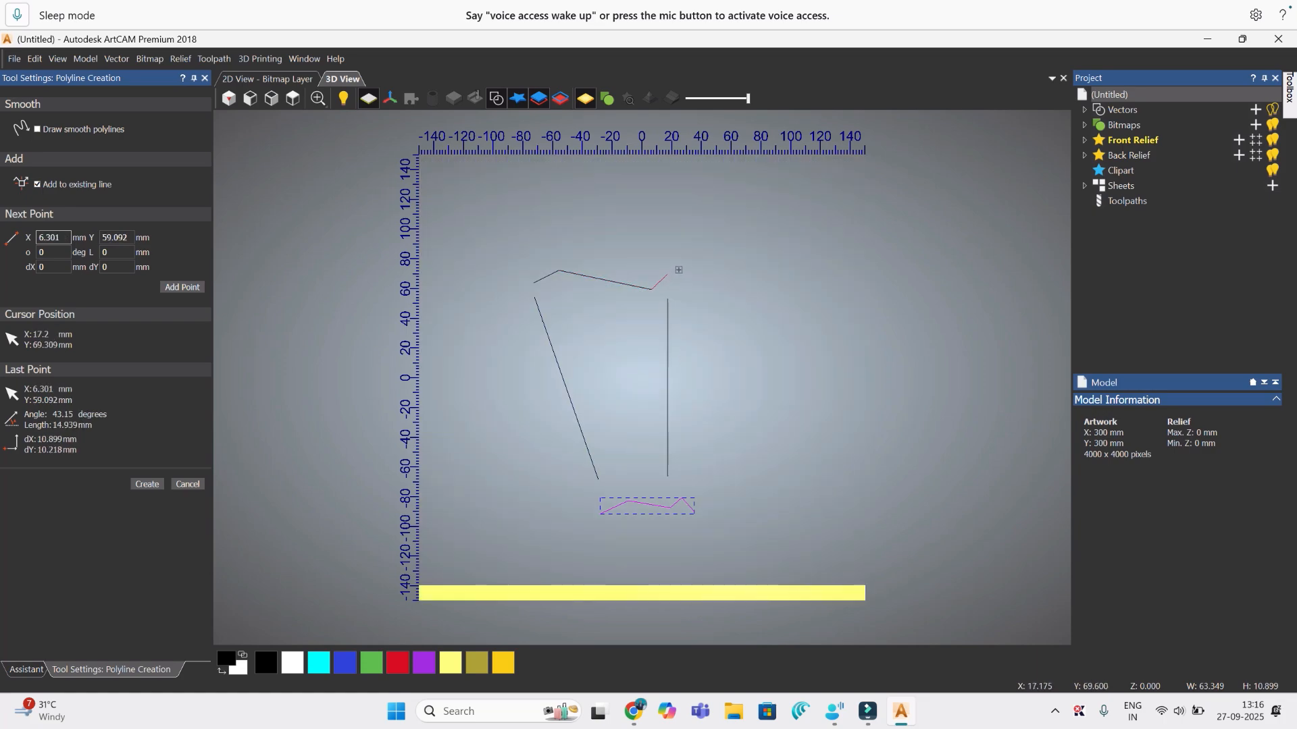
left_click(667, 275)
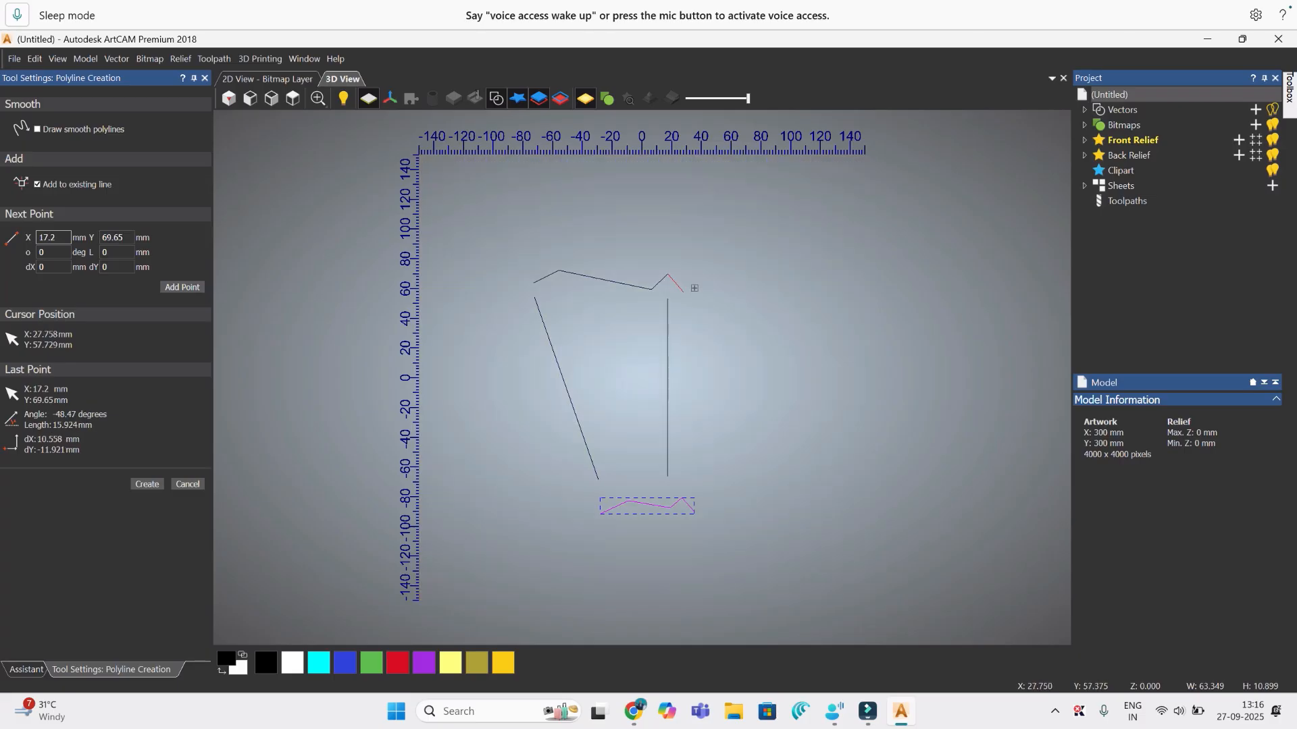
left_click(682, 292)
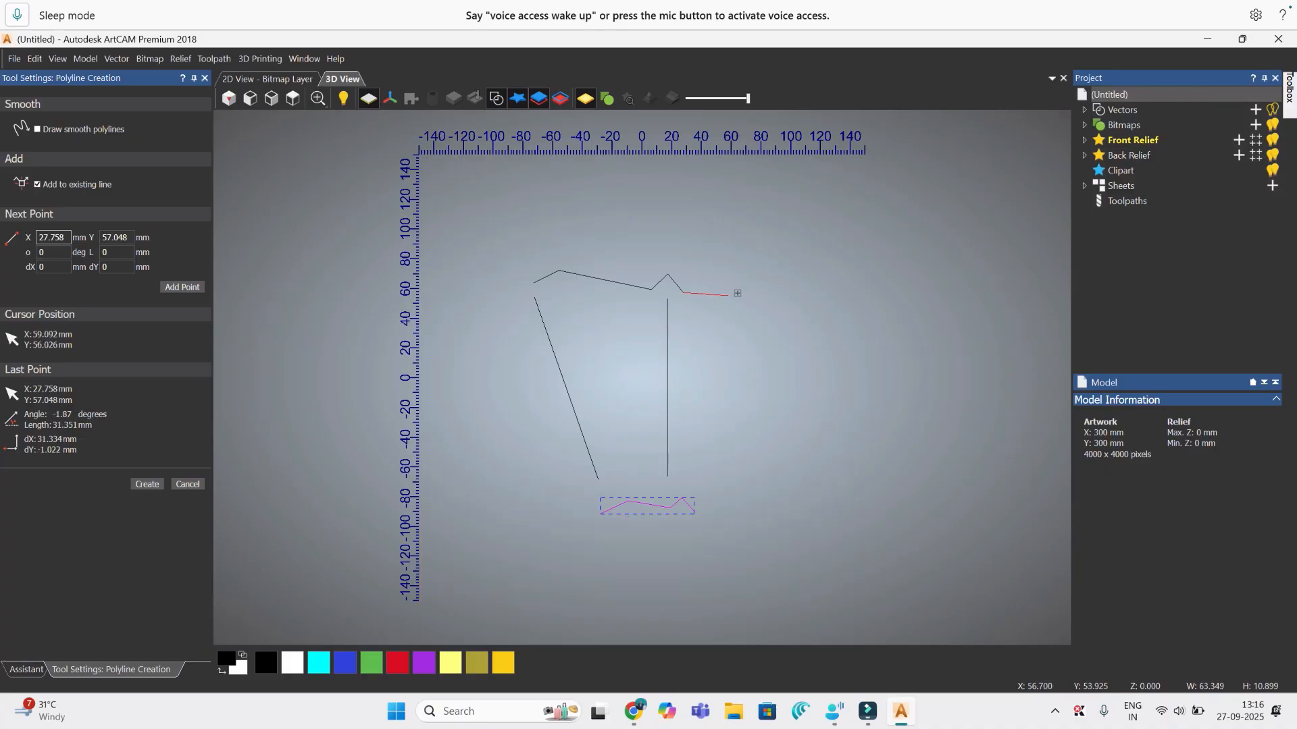
left_click(724, 349)
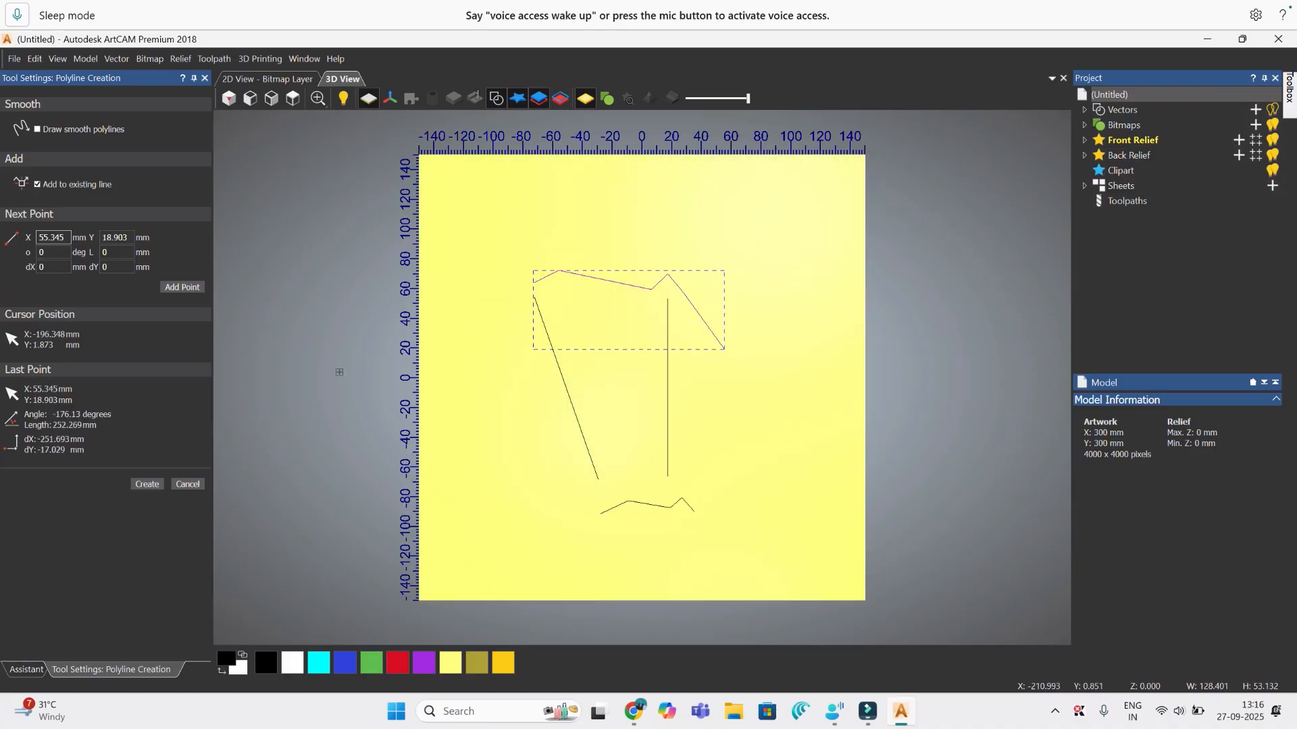
left_click(147, 484)
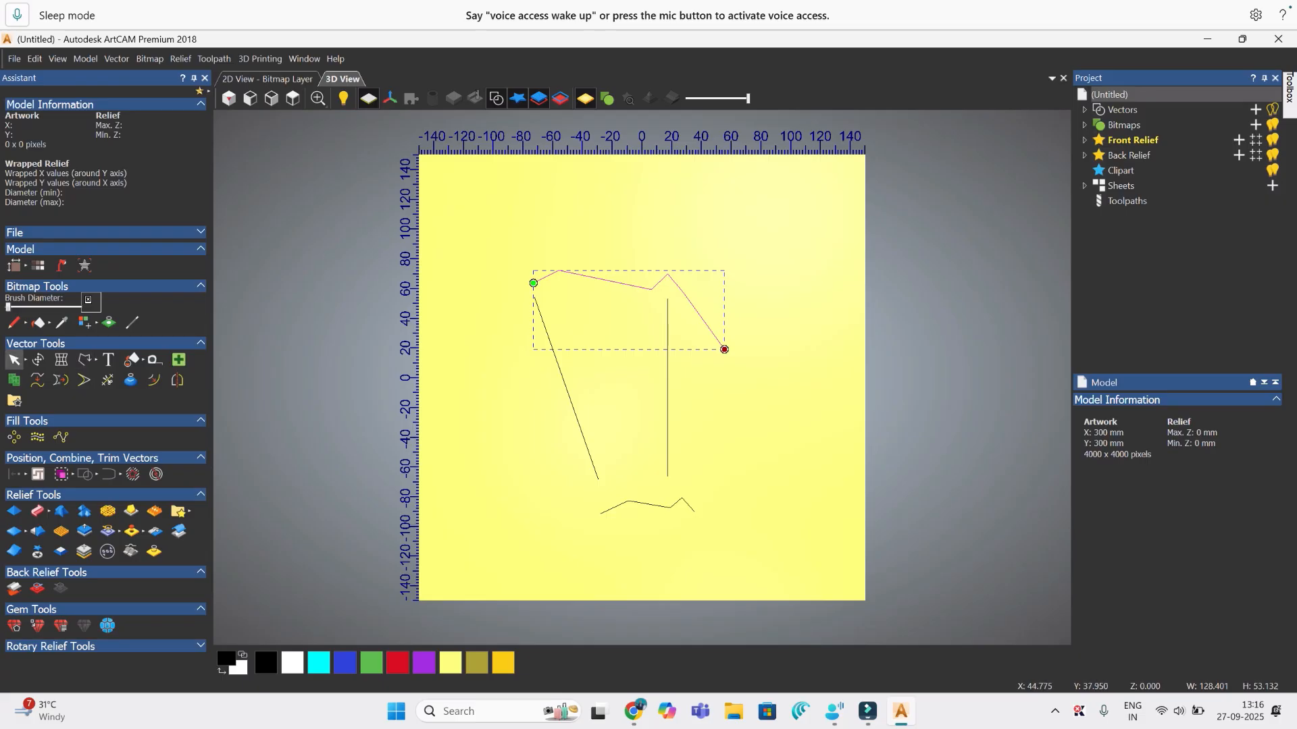
Step: Delete the far end node of the upper zigzag so it ends just past the vertical line
key("n")
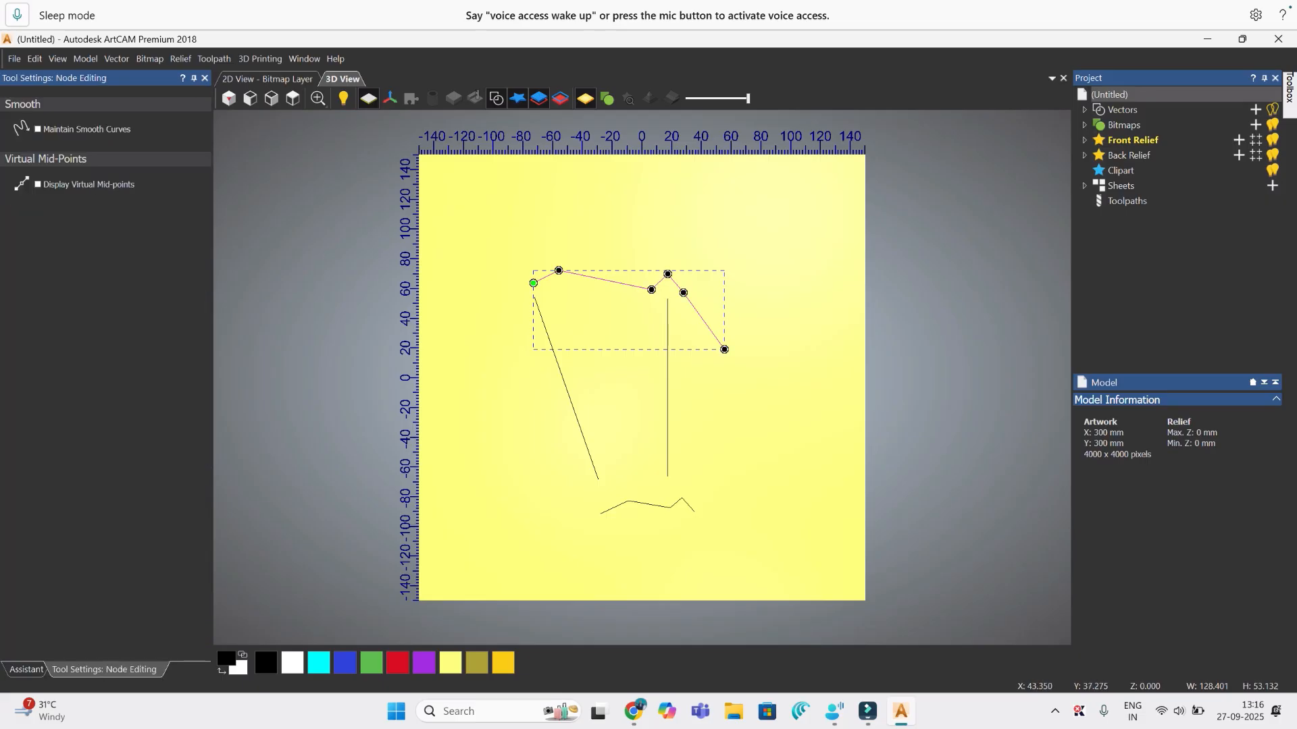
key("Delete")
key("n")
left_click(716, 364)
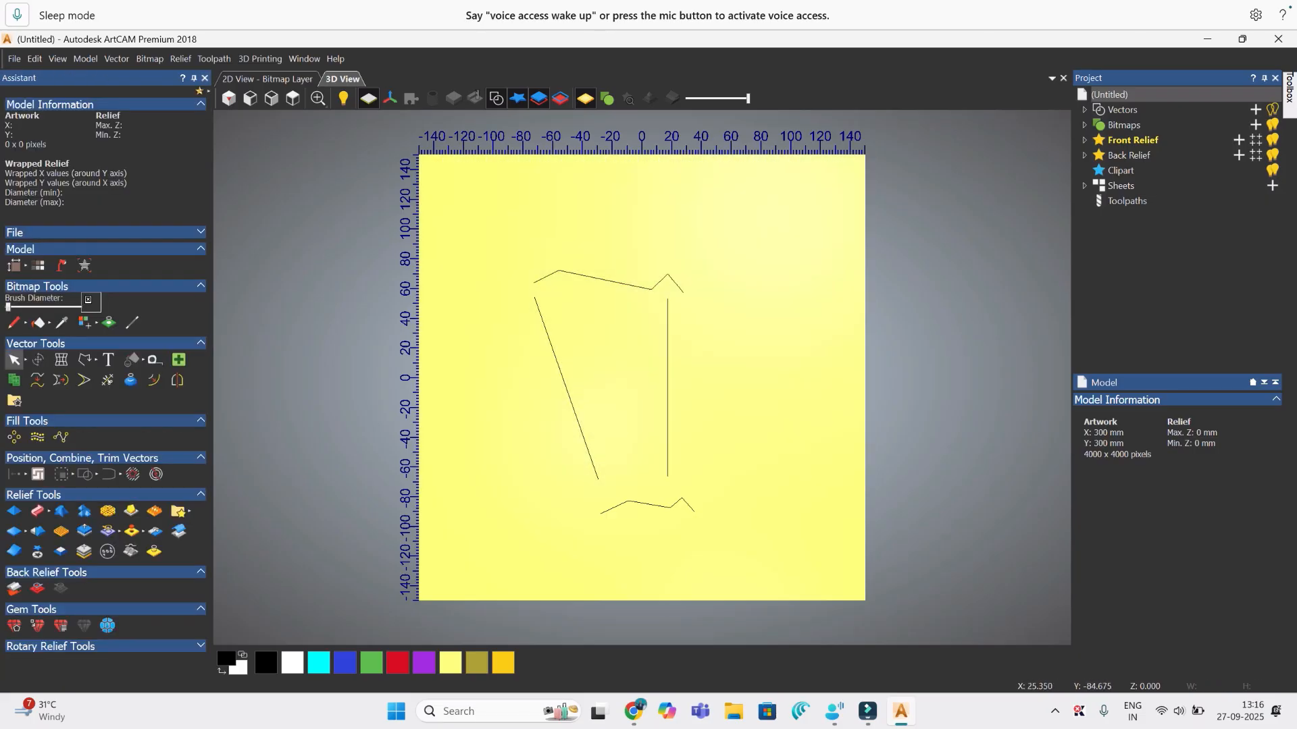
Step: Smooth the two peak nodes of the lower zigzag with node editing so its crests become curved
left_click(680, 504)
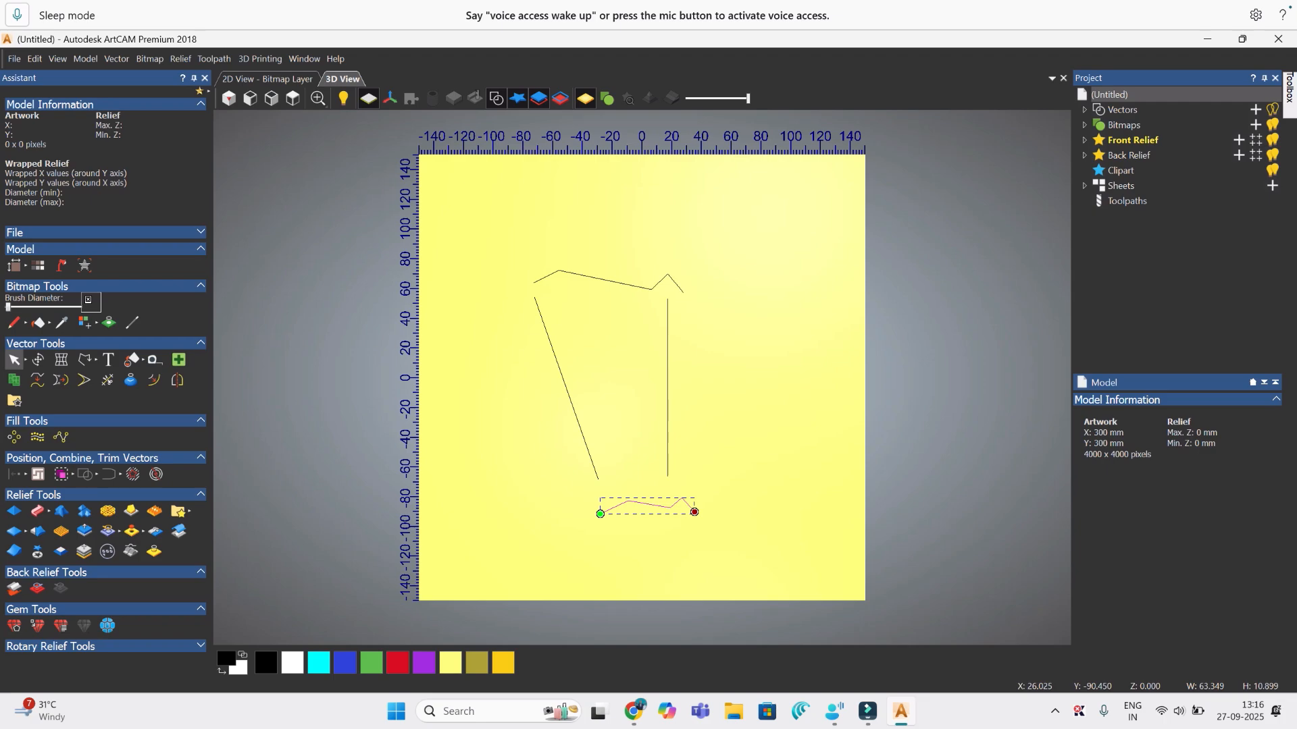
key("n")
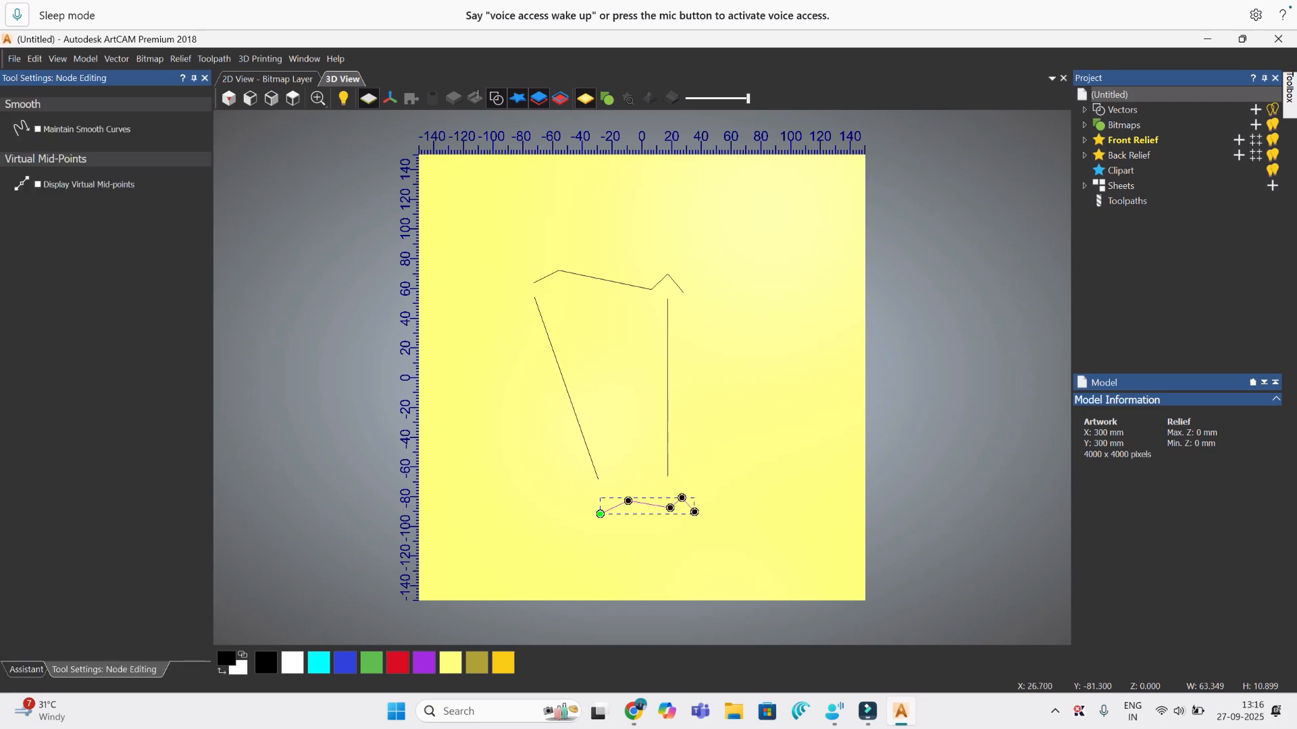
left_click(681, 498)
key("s")
Step: Smooth the two peak nodes of the upper zigzag into curves, leave node editing and deselect the vector
left_click(668, 275)
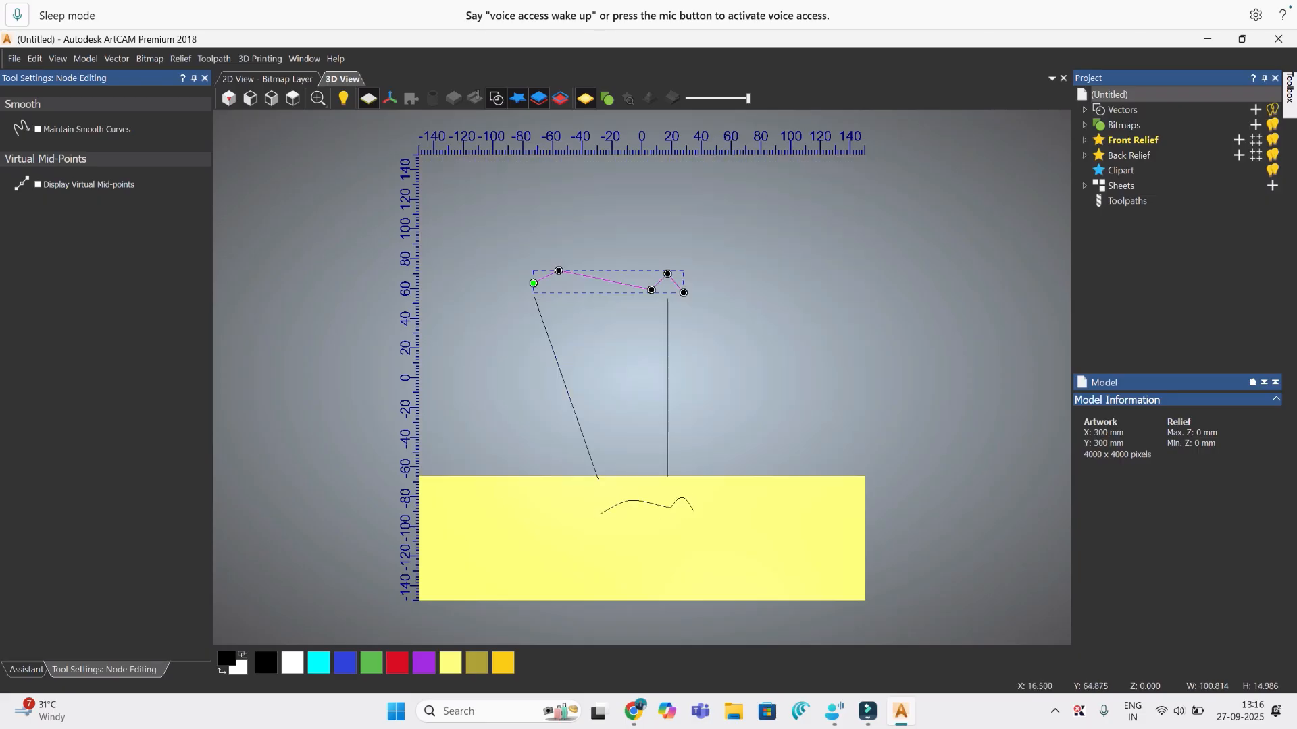
left_click(667, 274)
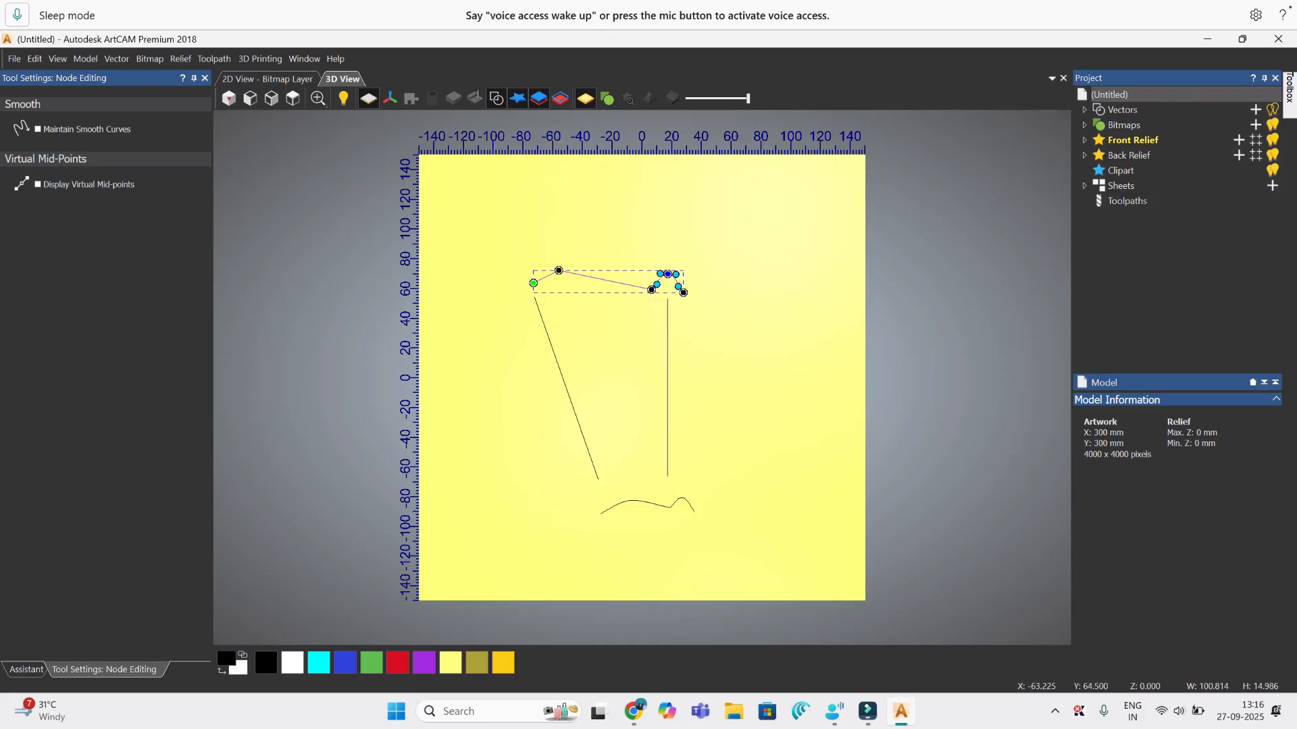
key("s")
left_click(204, 78)
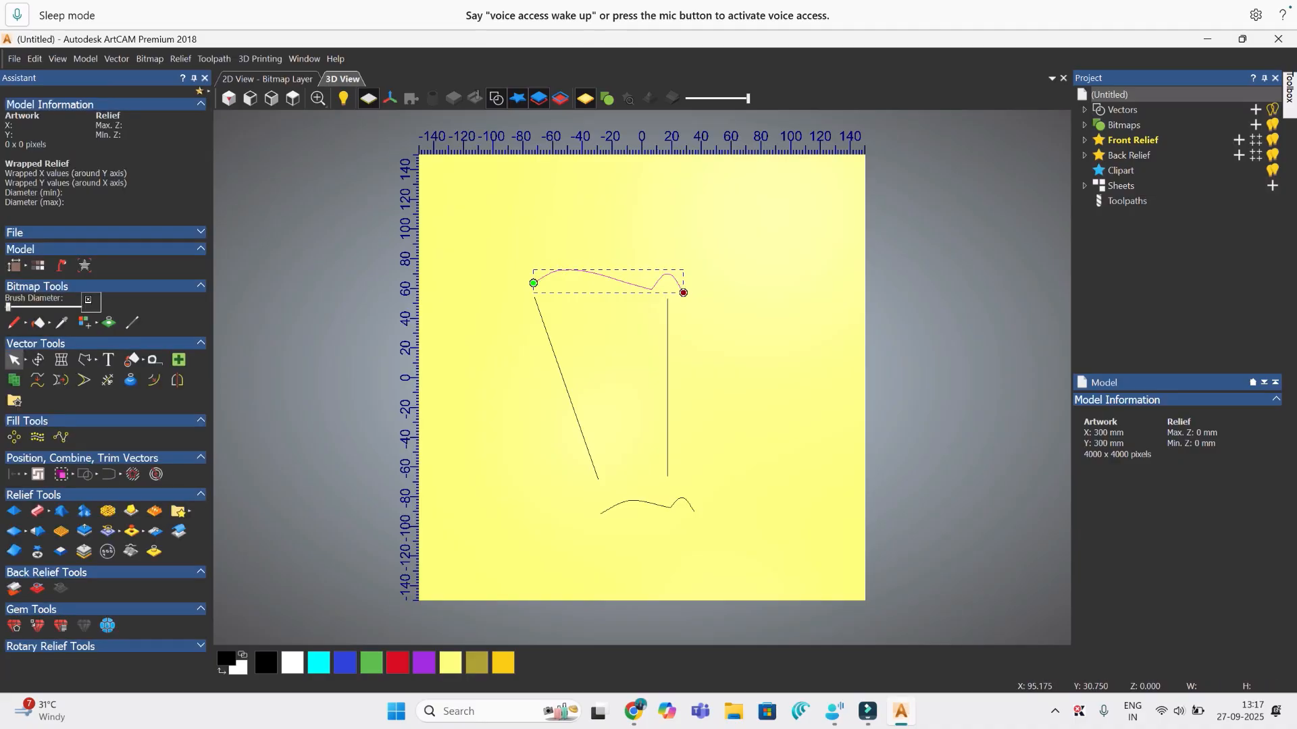
left_click(783, 336)
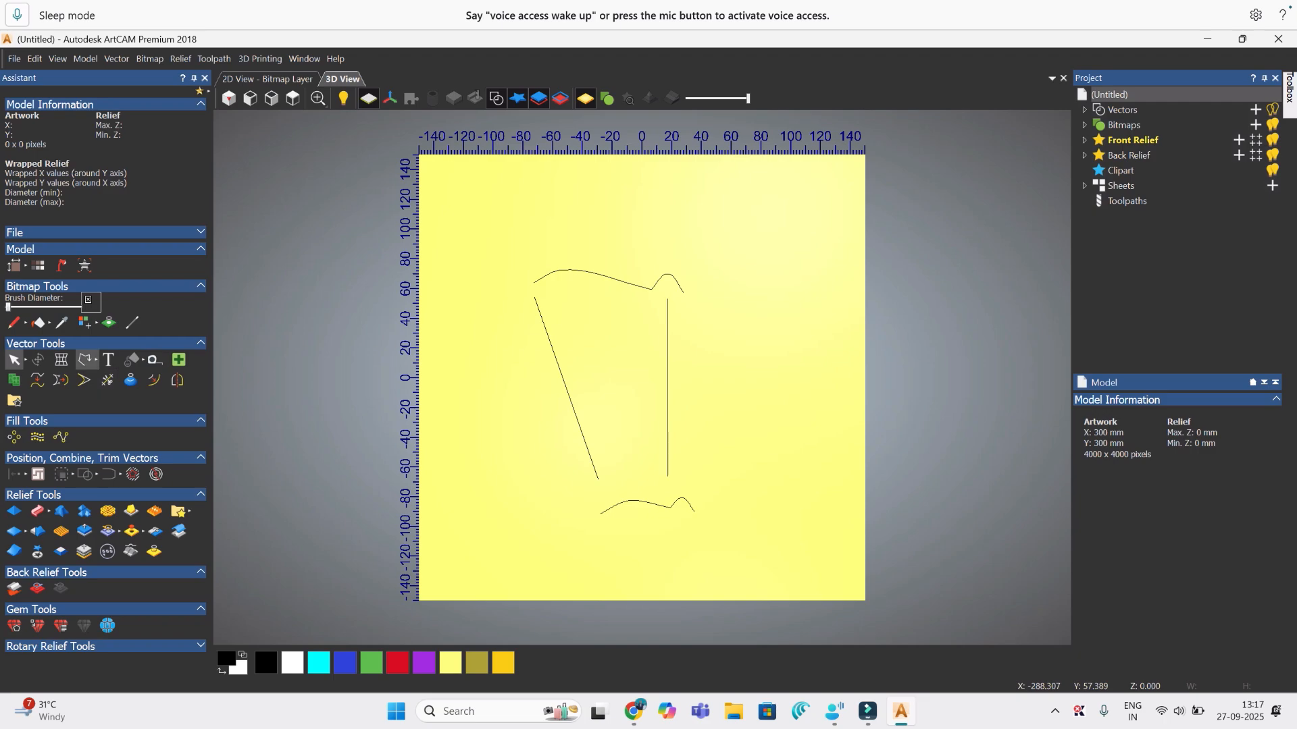
Step: Draw a polyline from the slanted line's lower end, about 57 mm across, 117 mm up and back to the line's upper end, forming a four-sided outline
left_click(86, 362)
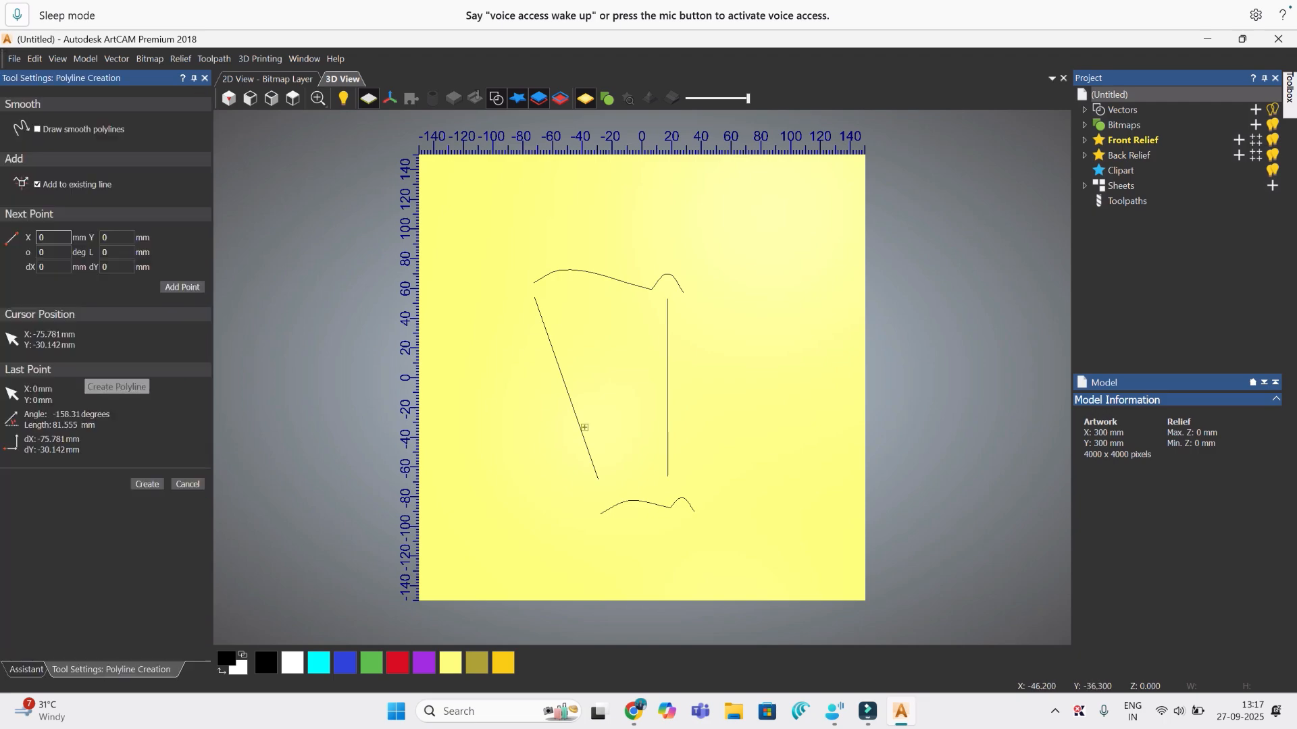
left_click(611, 472)
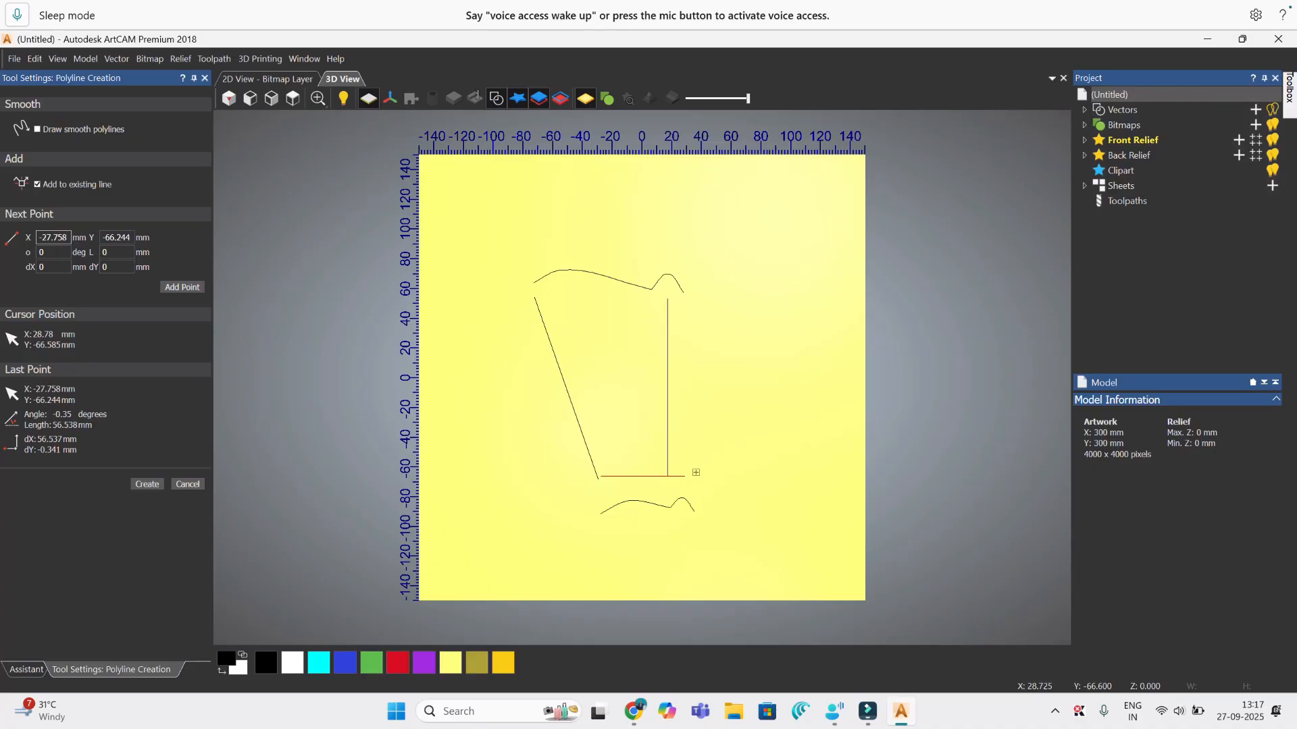
left_click(695, 472)
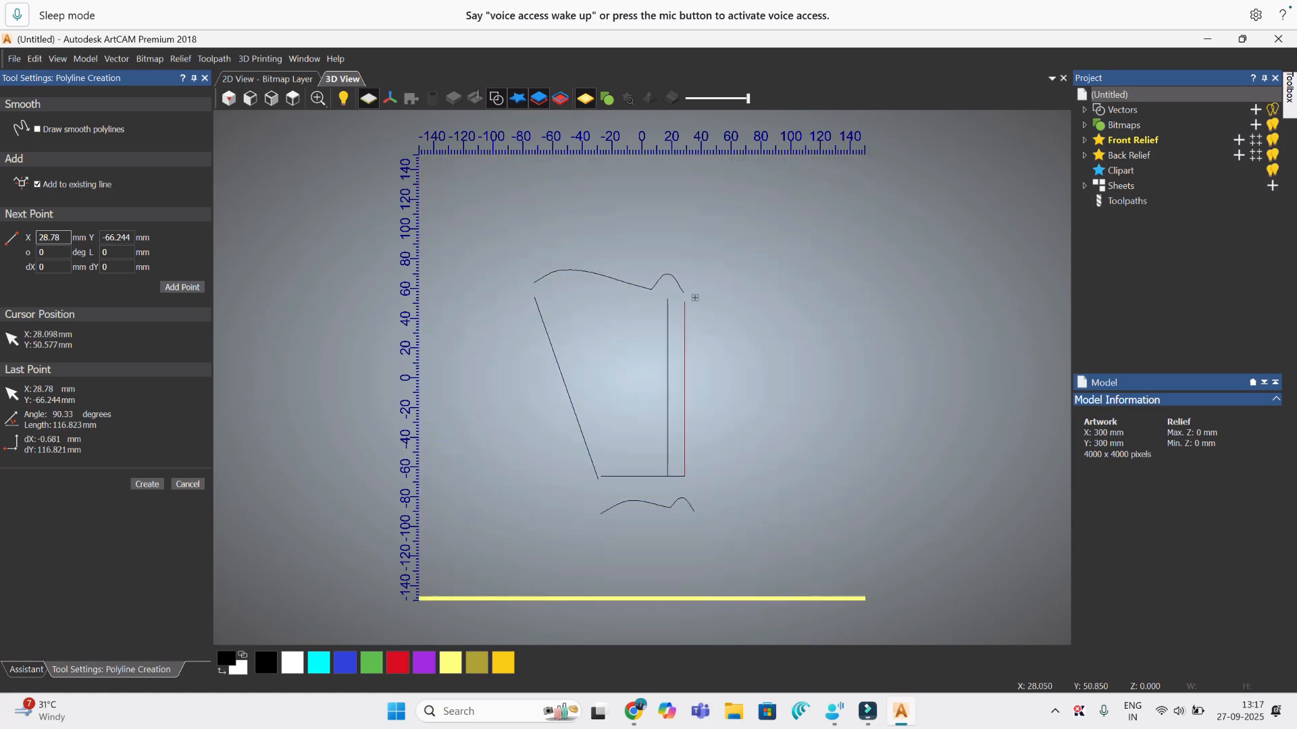
left_click(694, 298)
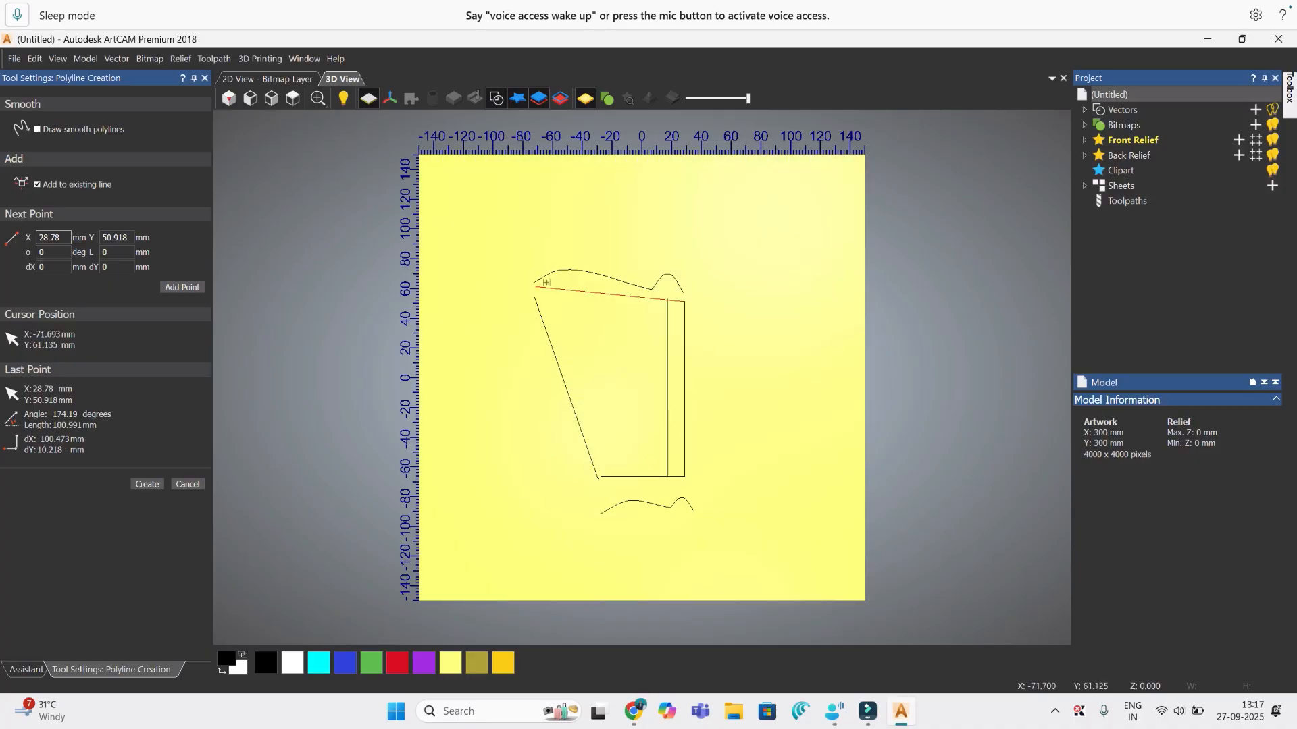
left_click(535, 287)
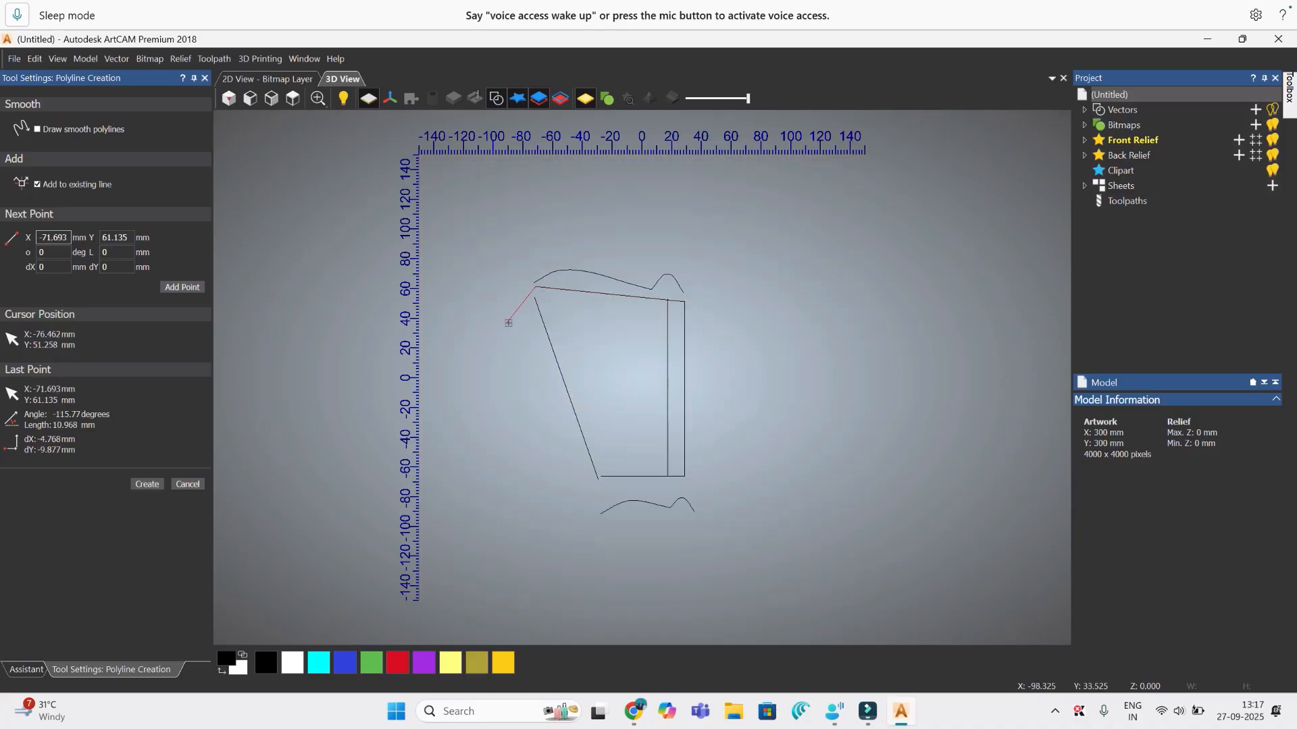
left_click(534, 297)
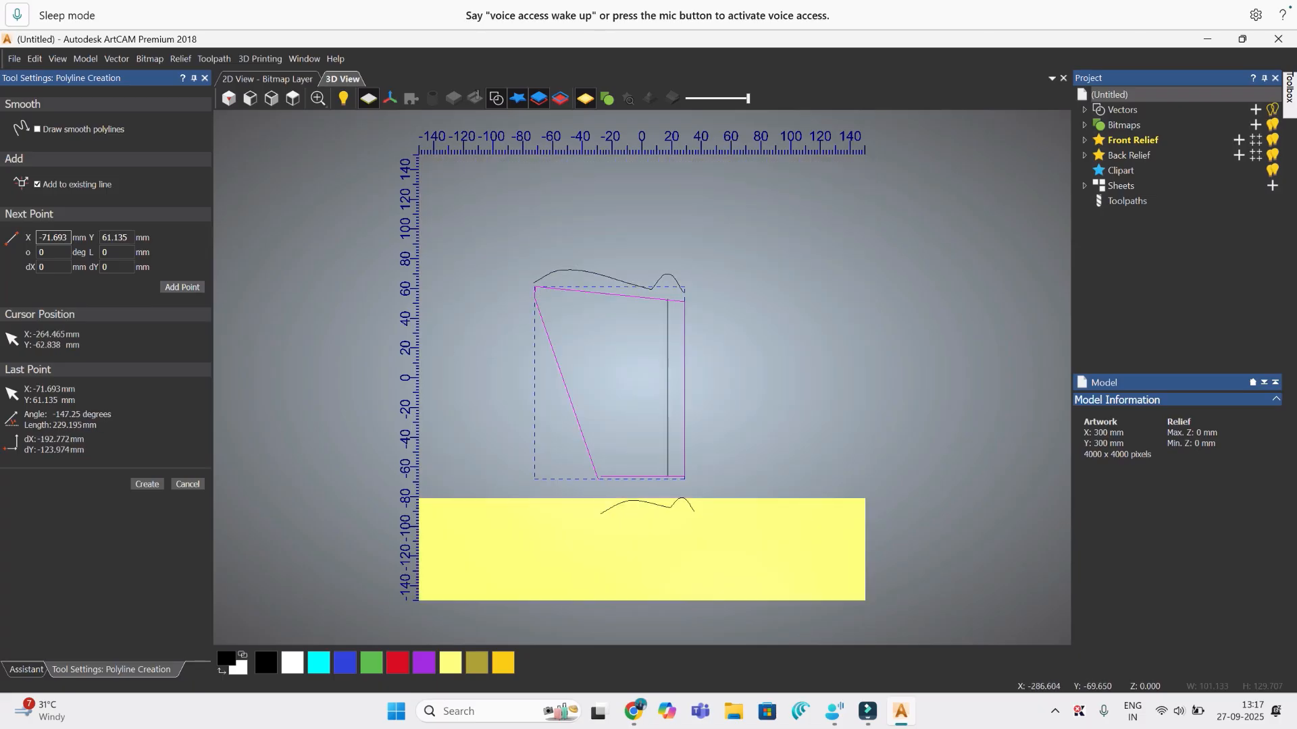
left_click(146, 484)
key("Escape")
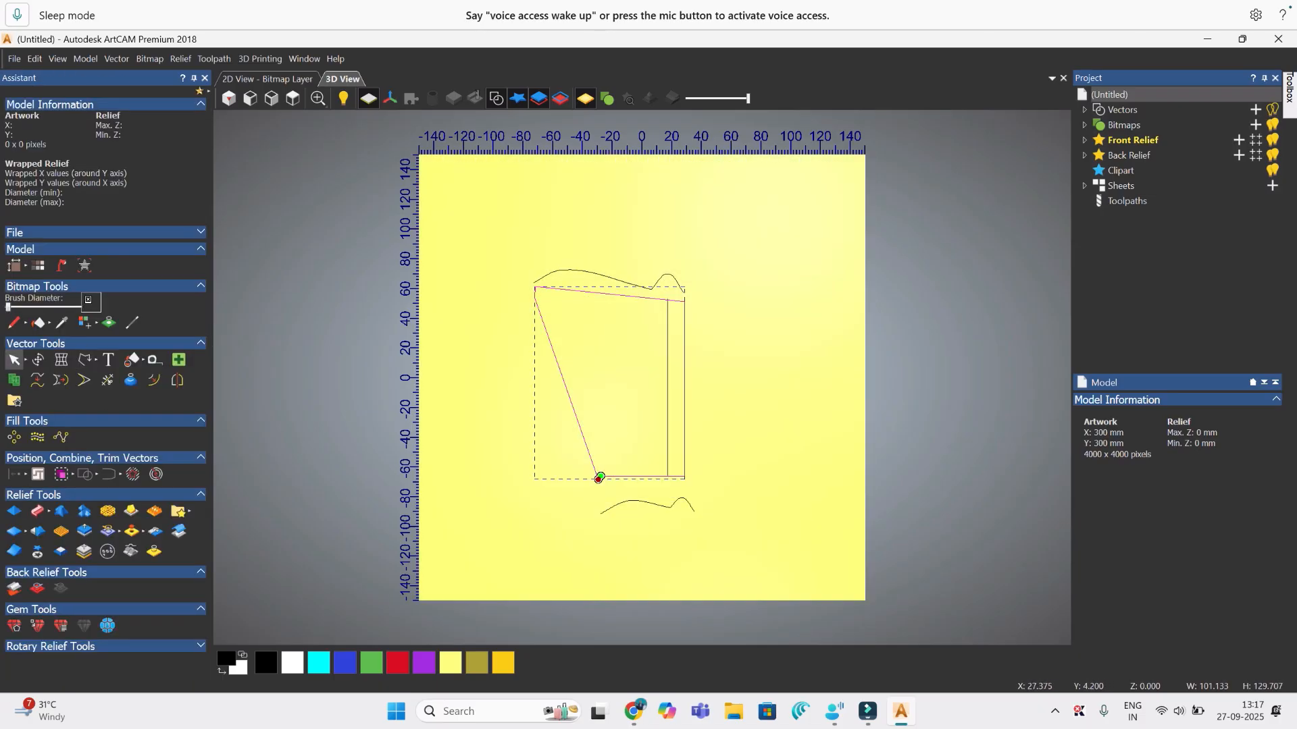
Step: Move the inner vertical line sideways so it lies just outside the outline's vertical edge, and deselect it
left_click(678, 372)
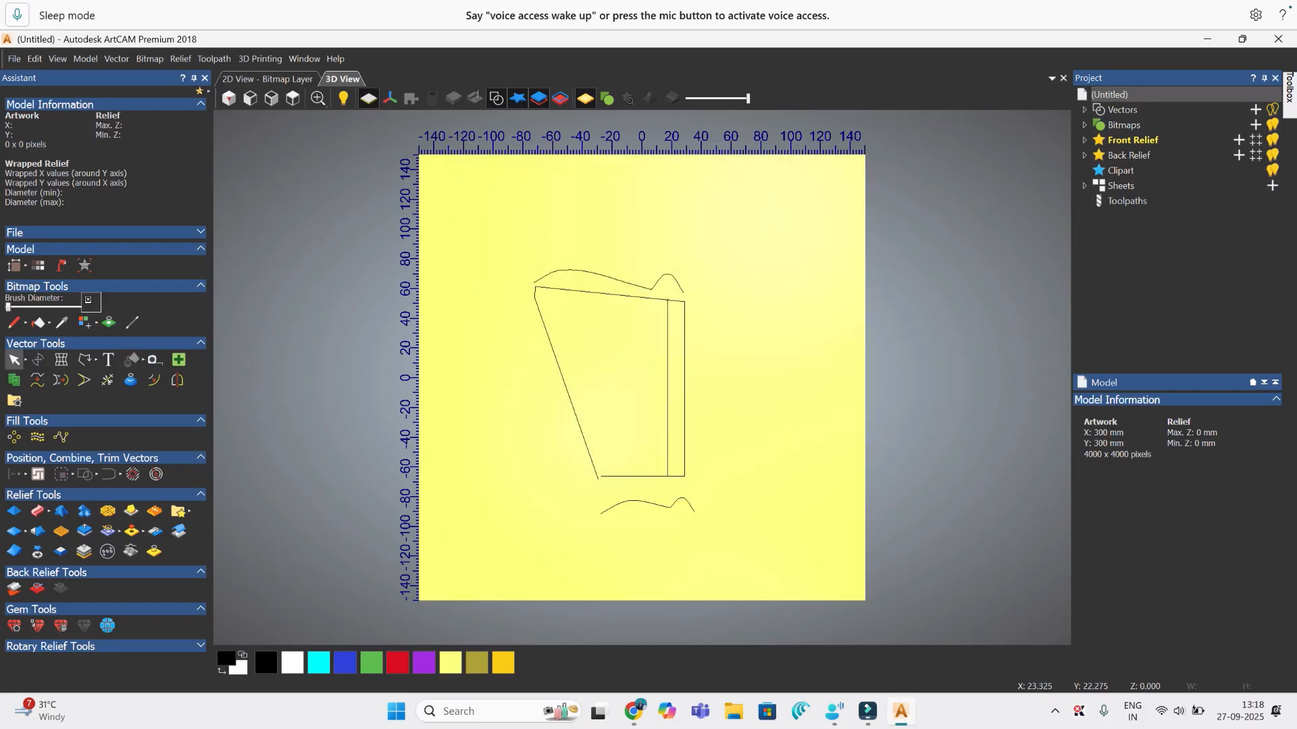
left_click(667, 367)
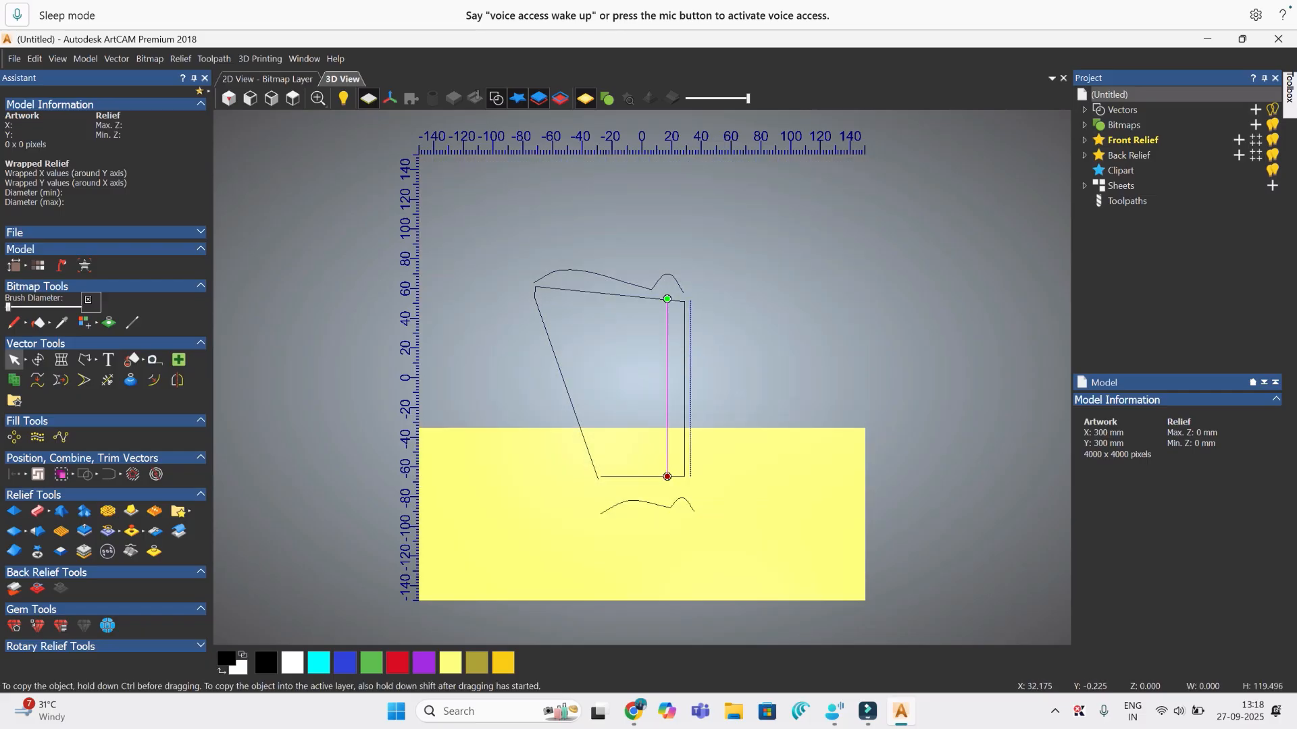
left_click_drag(688, 378, 687, 378)
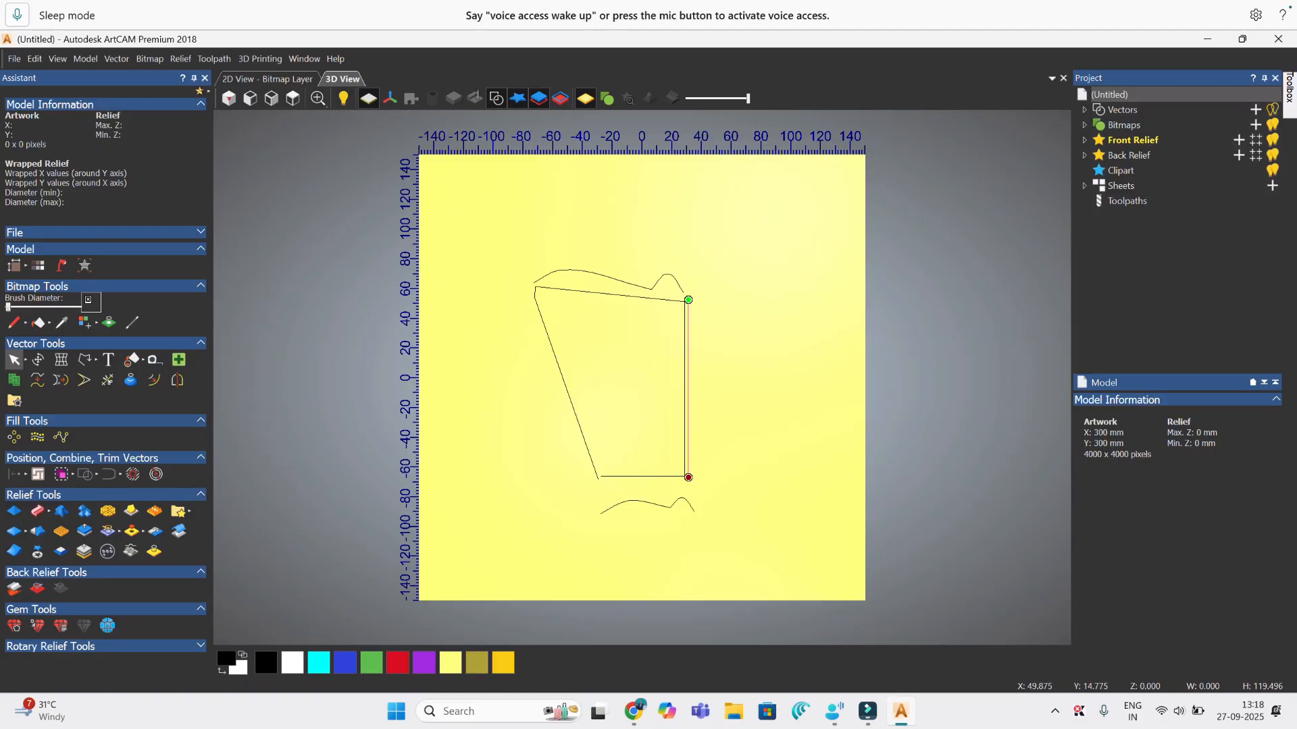
left_click(677, 370)
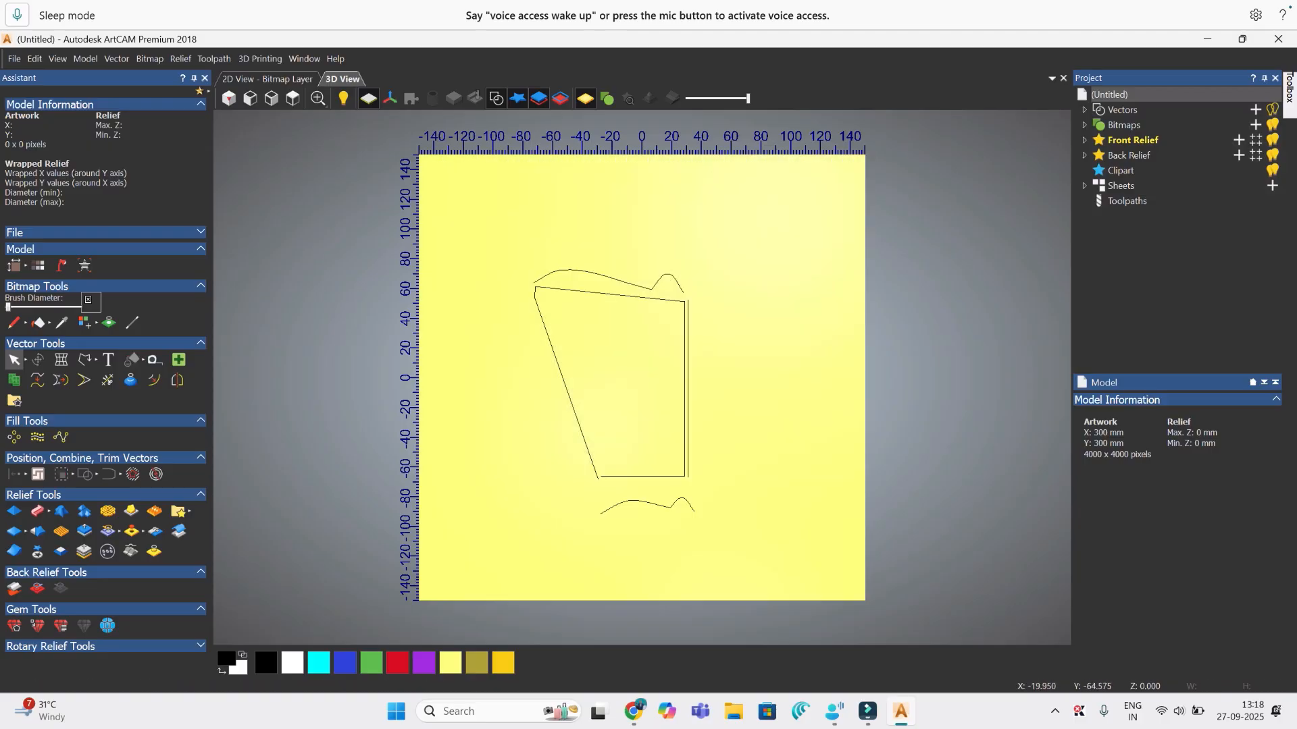
Step: Try to close the outline's open lower corner with a smooth curve, check the joint and undo it
left_click(599, 477)
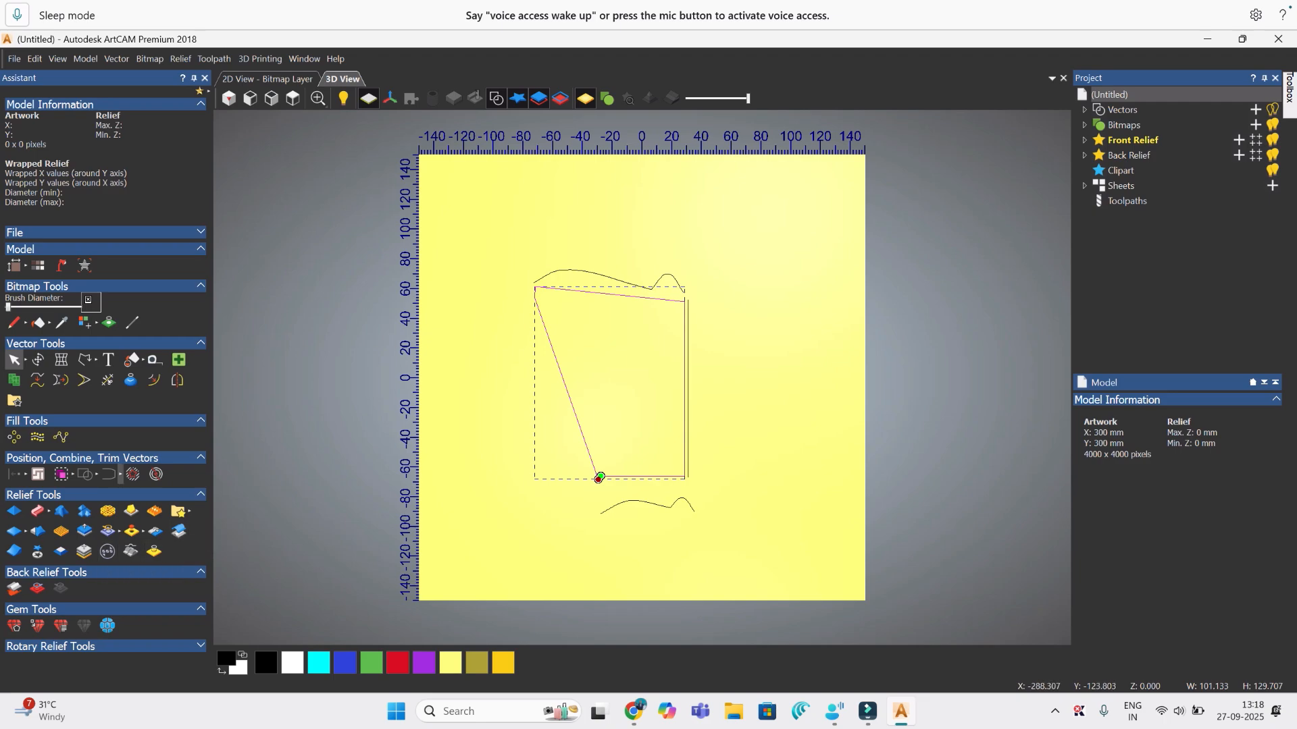
left_click(120, 475)
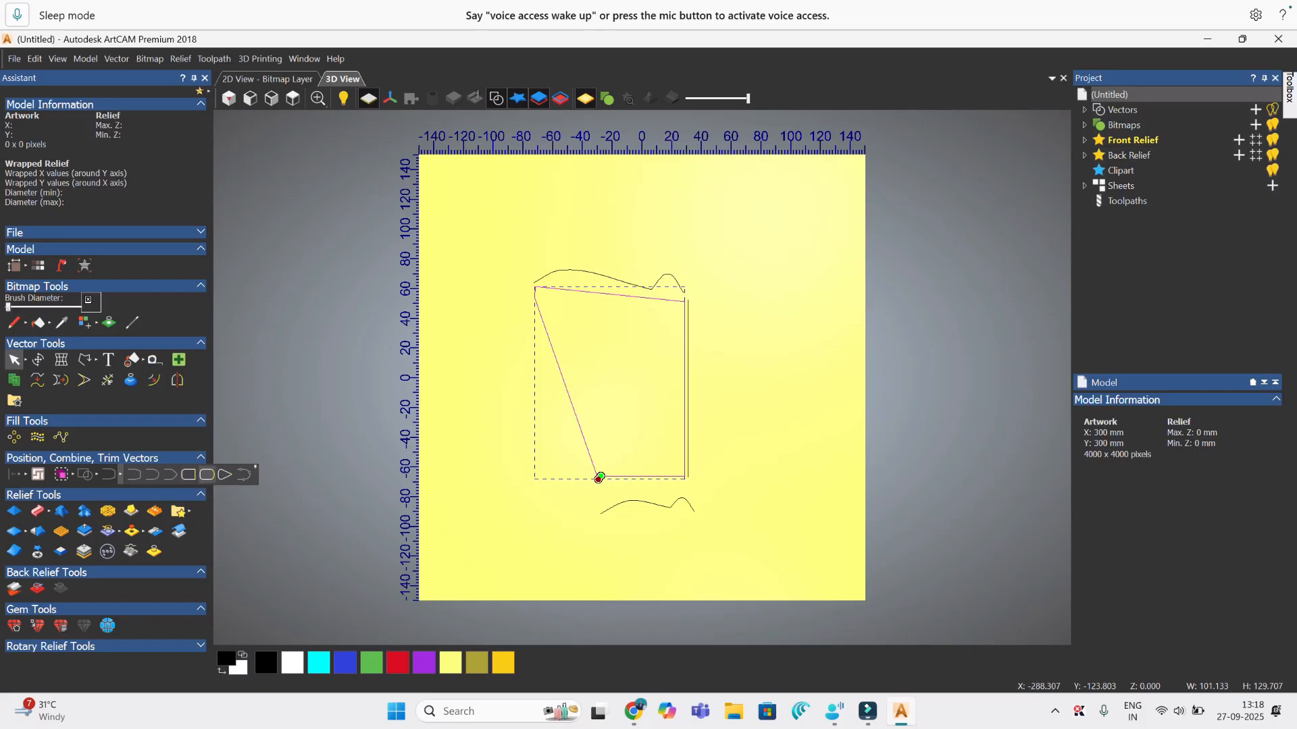
left_click(207, 475)
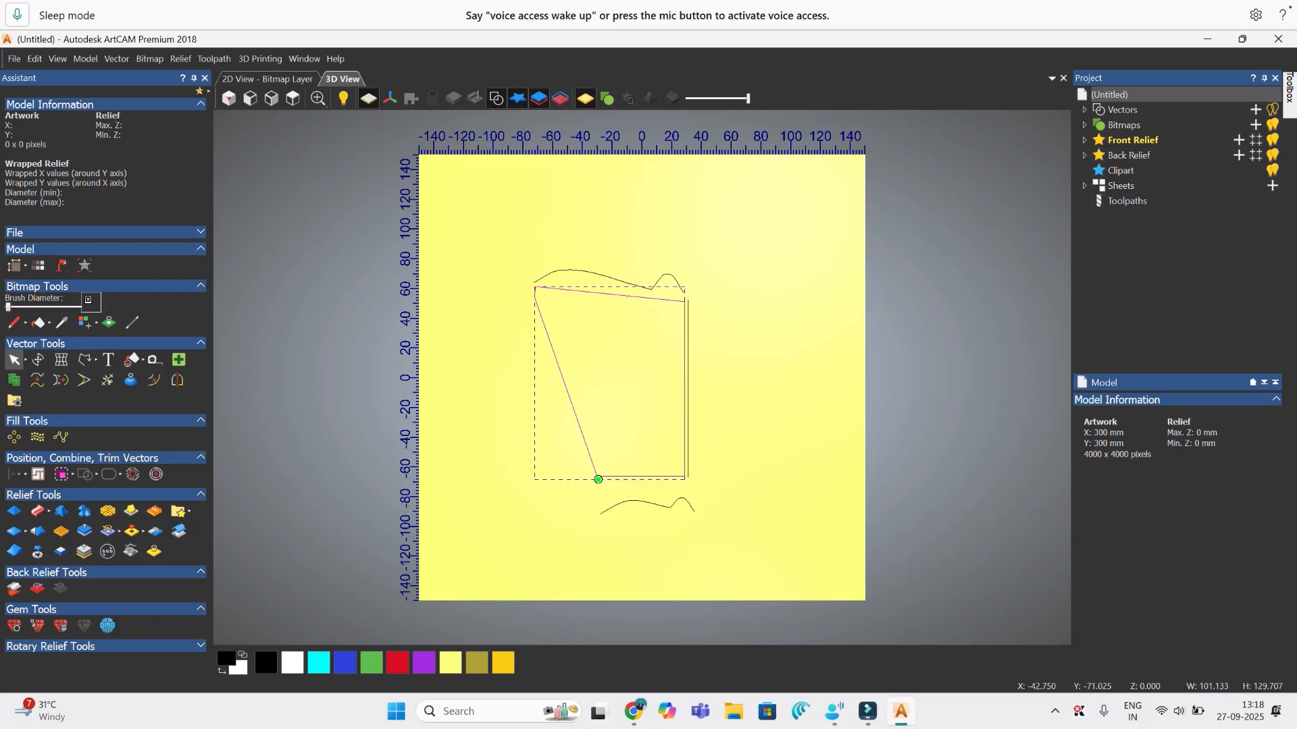
scroll(599, 478, "up", 2)
scroll(599, 477, "up", 2)
scroll(598, 478, "up", 3)
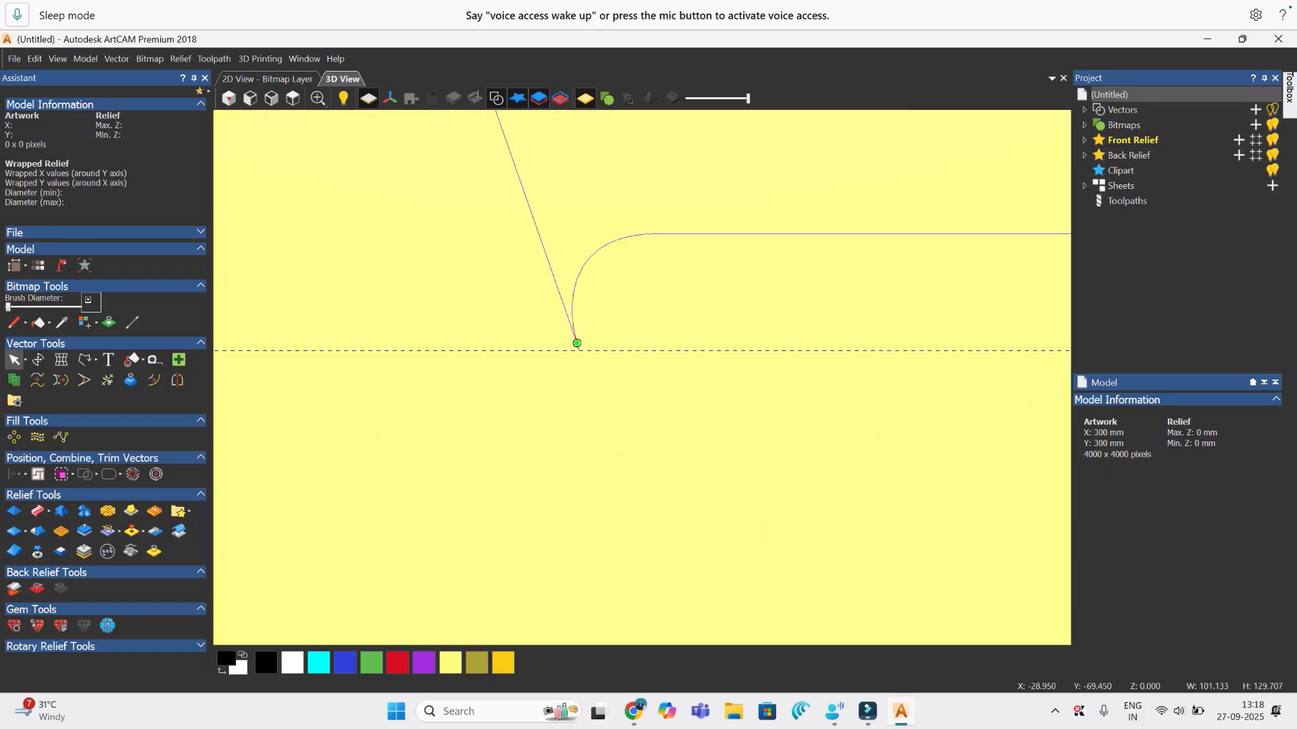
key("ctrl+z")
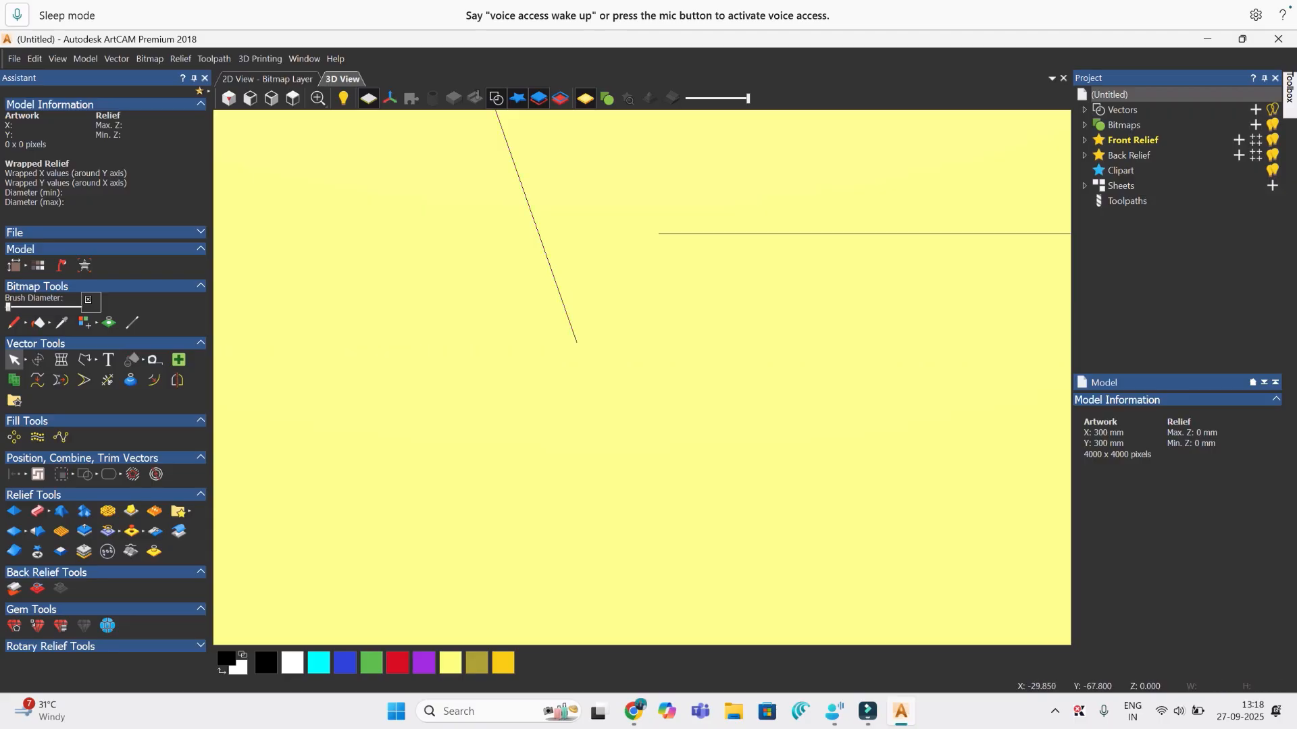
Step: Cut the outline's slanted side level with the bottom edge, delete the leftover end segment and leave node editing
left_click(574, 334)
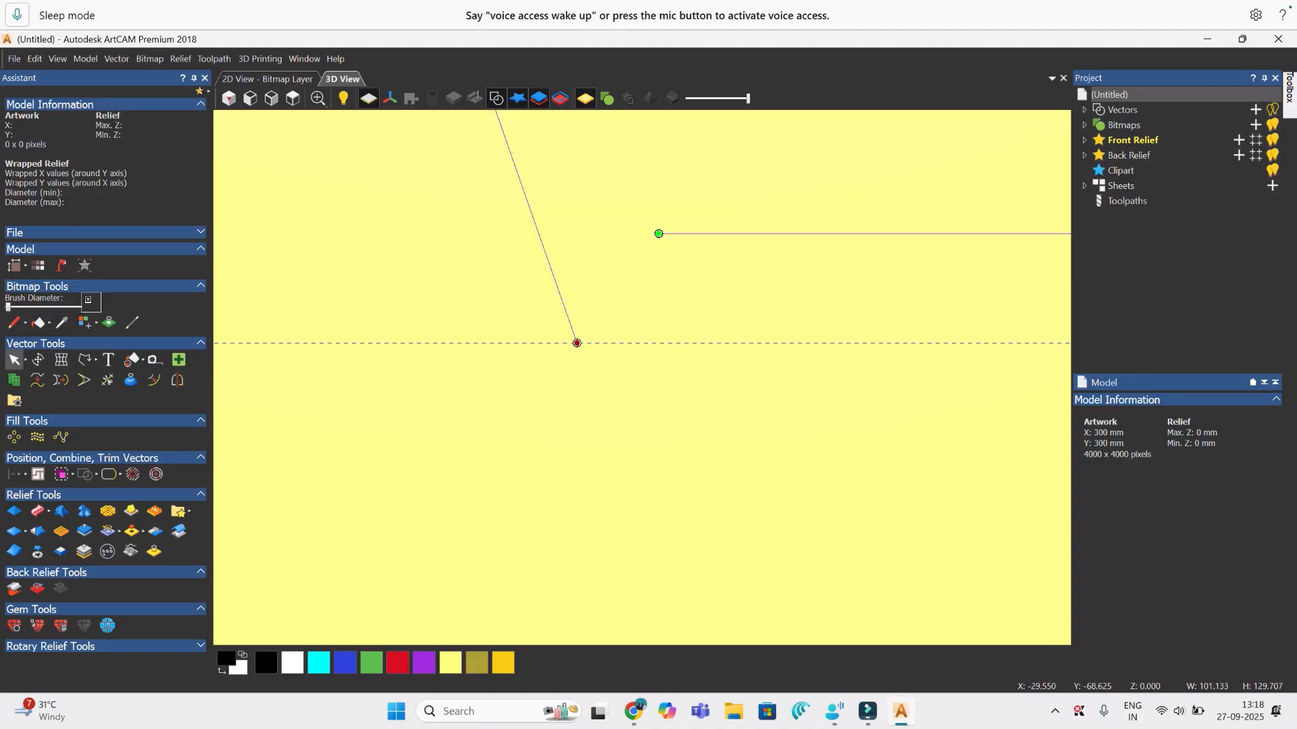
left_click_drag(606, 254, 605, 253)
middle_click_drag(606, 253, 577, 342)
left_click(571, 347)
left_click(577, 342)
left_click(577, 342)
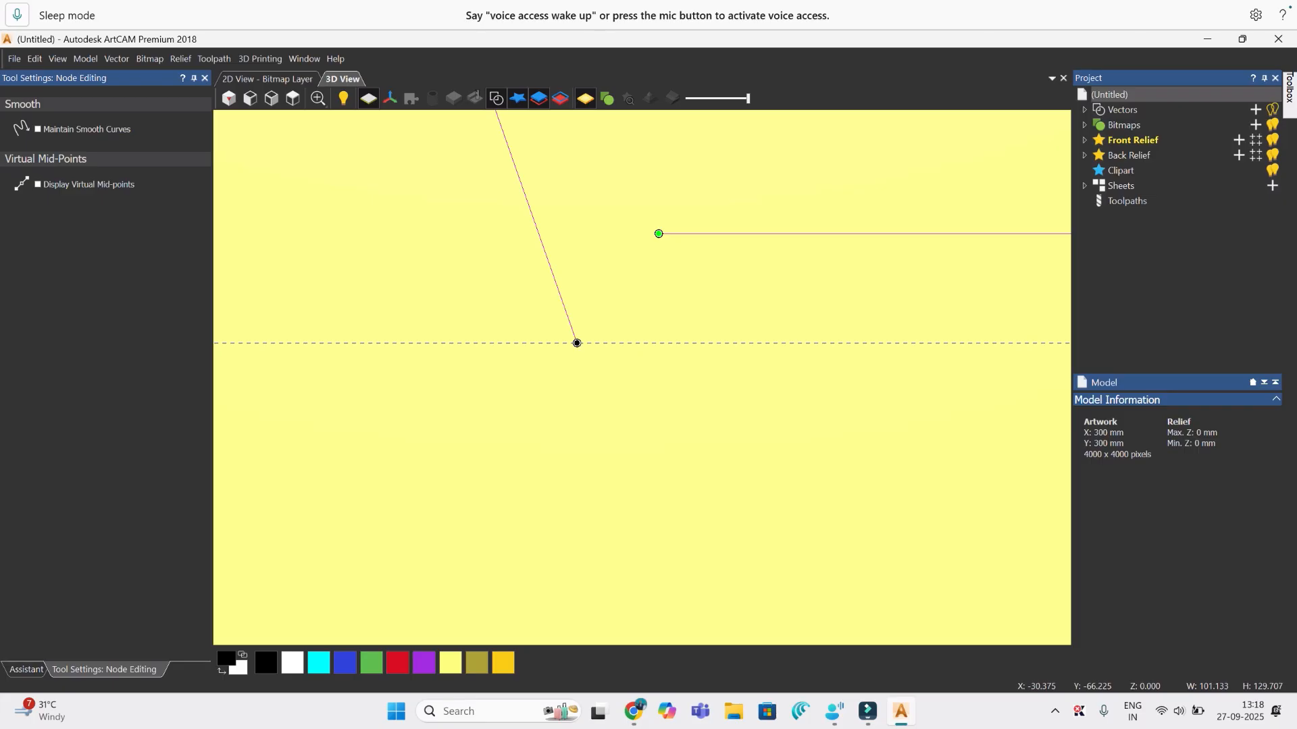
key("c")
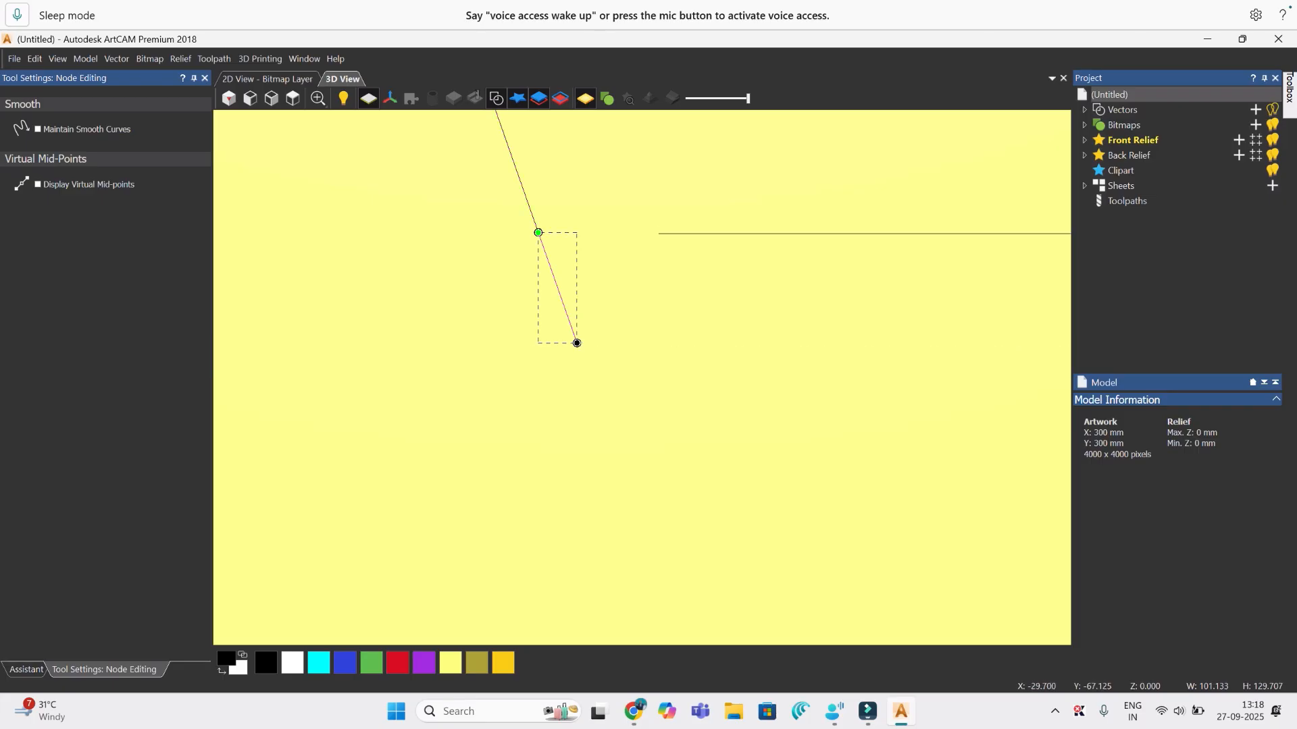
key("Delete")
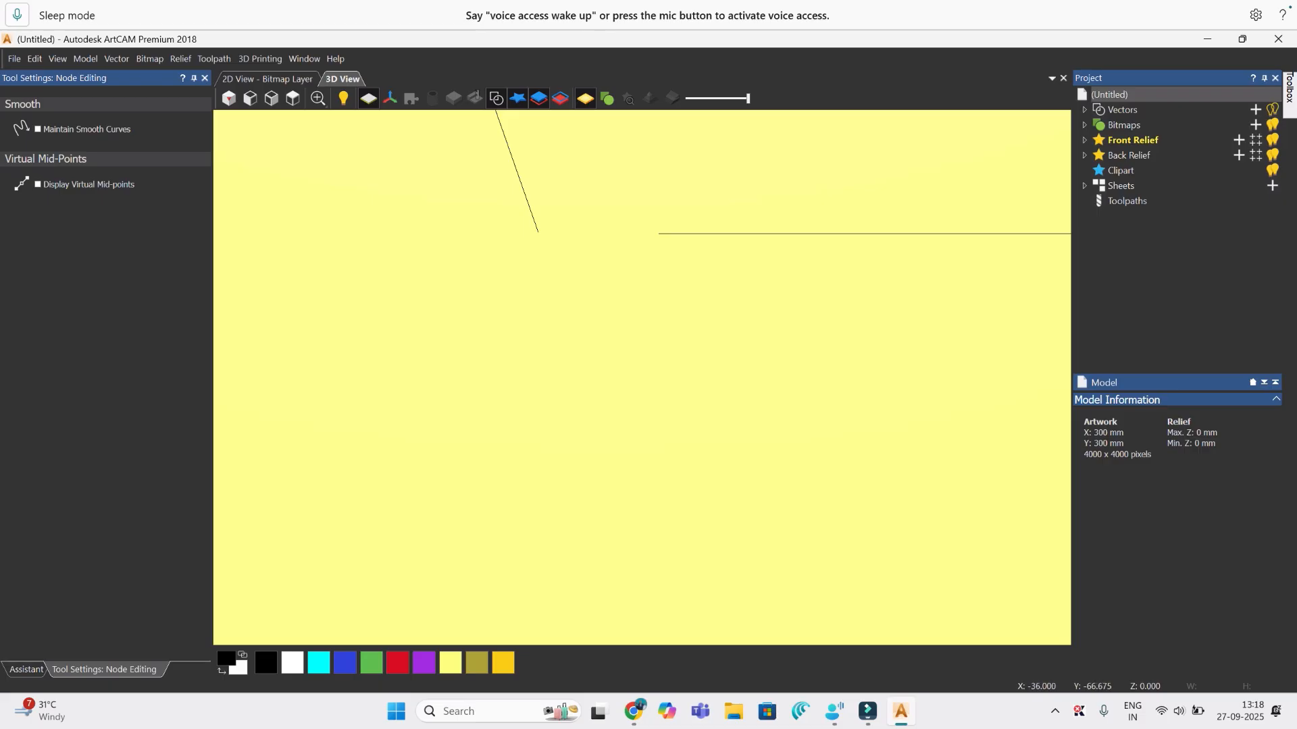
left_click(205, 78)
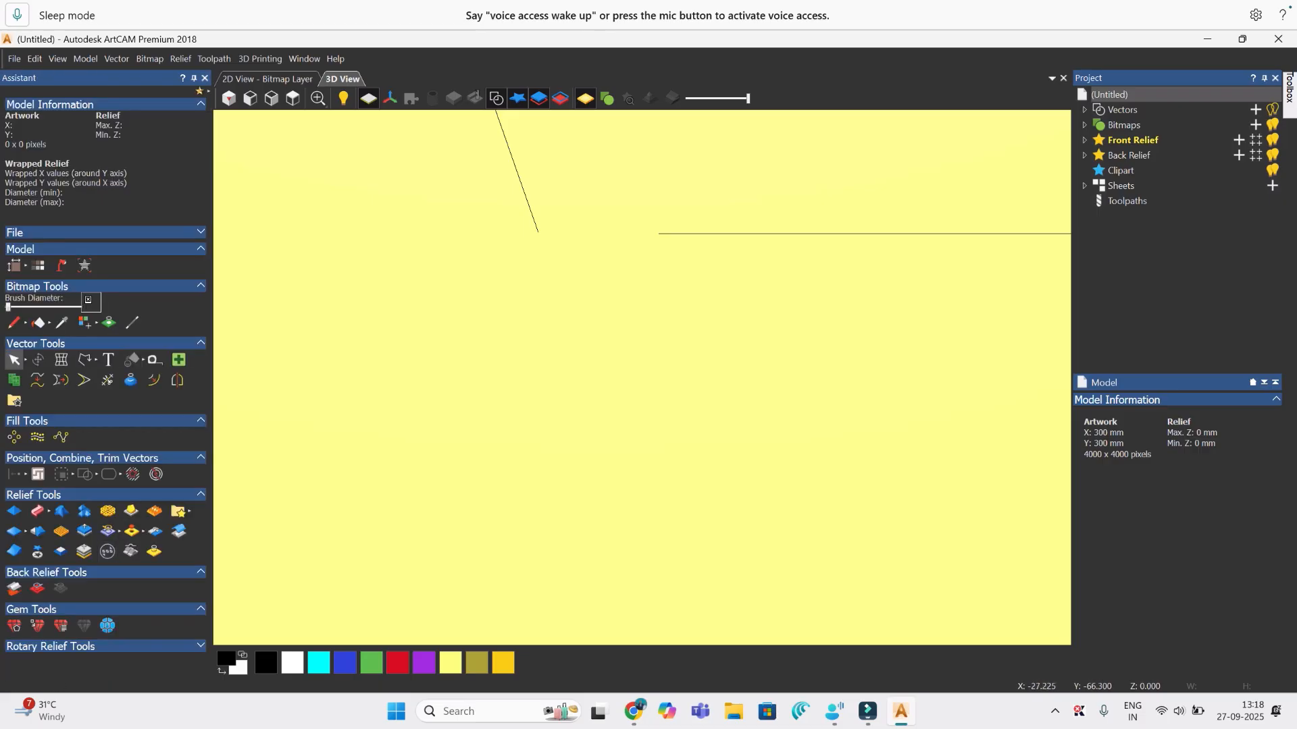
Step: Fillet the open lower corner between the outline's slanted side and bottom edge with a 4 mm radius arc
left_click(703, 233)
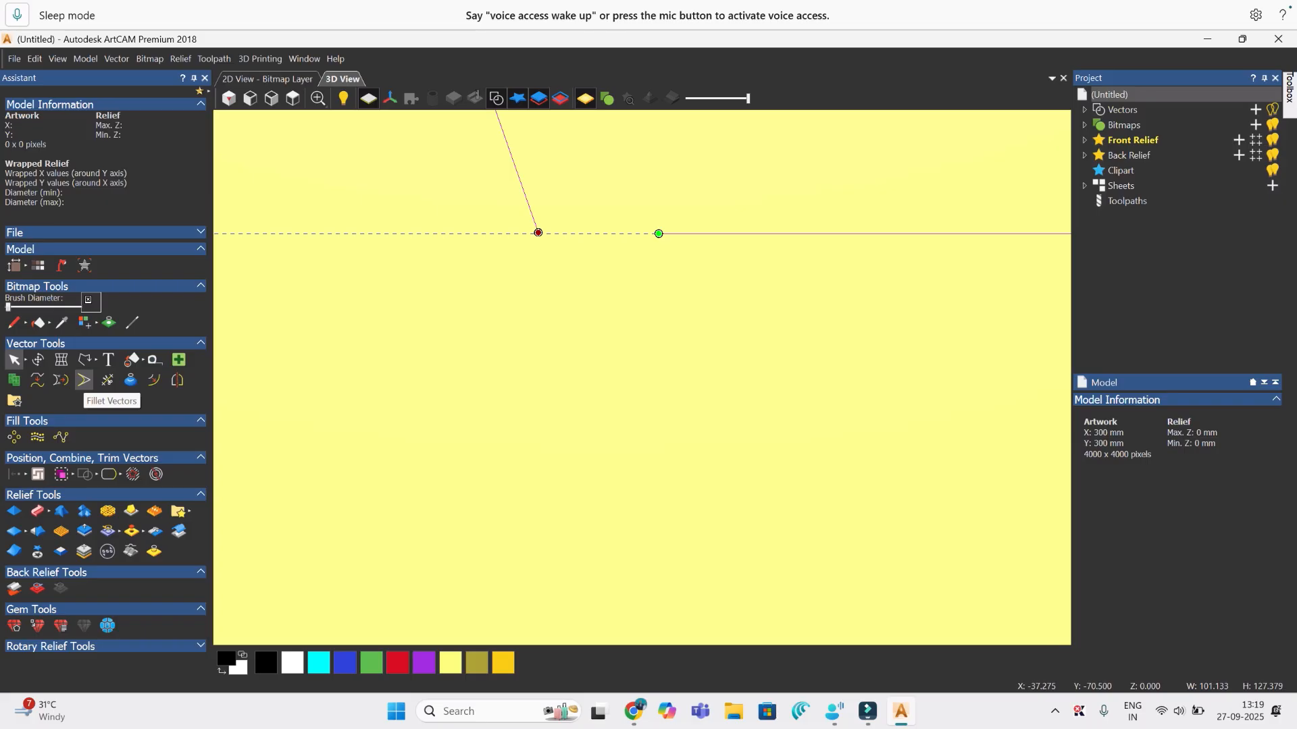
left_click(83, 380)
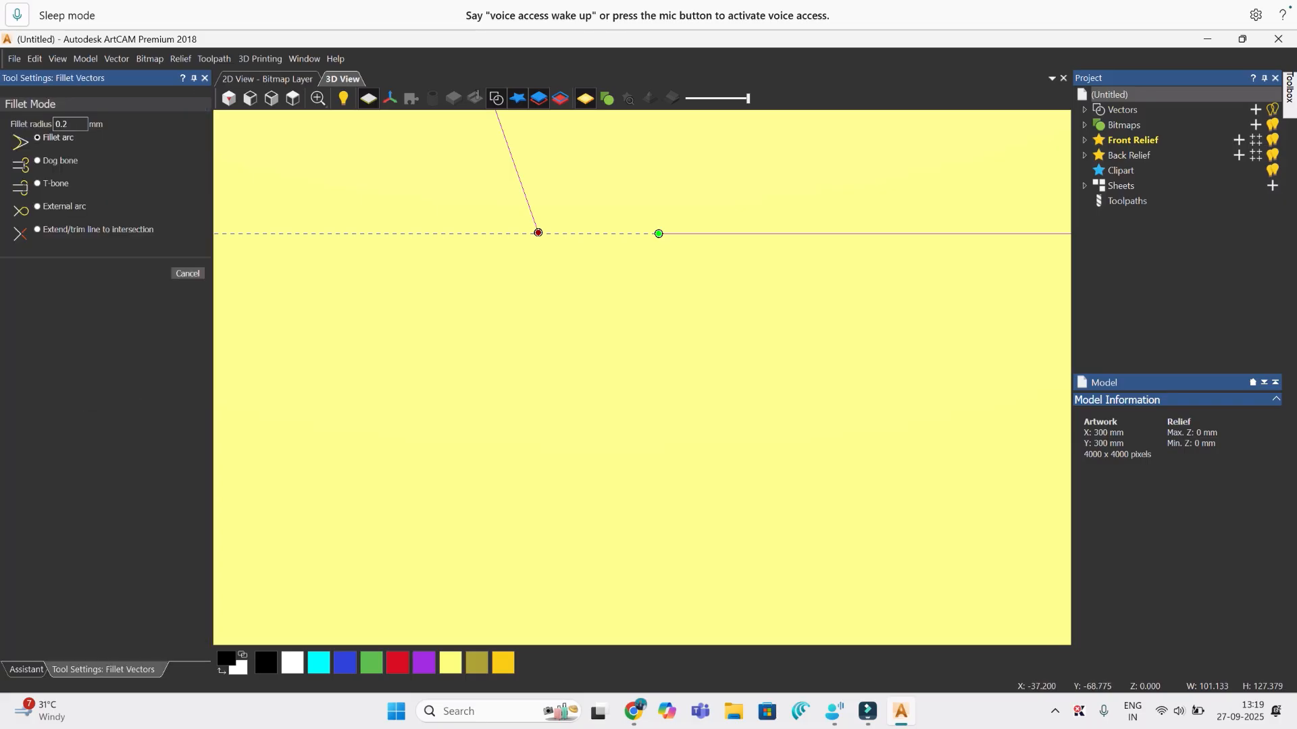
key("ctrl+a")
type("4")
left_click(693, 234)
scroll(635, 263, "down", 12)
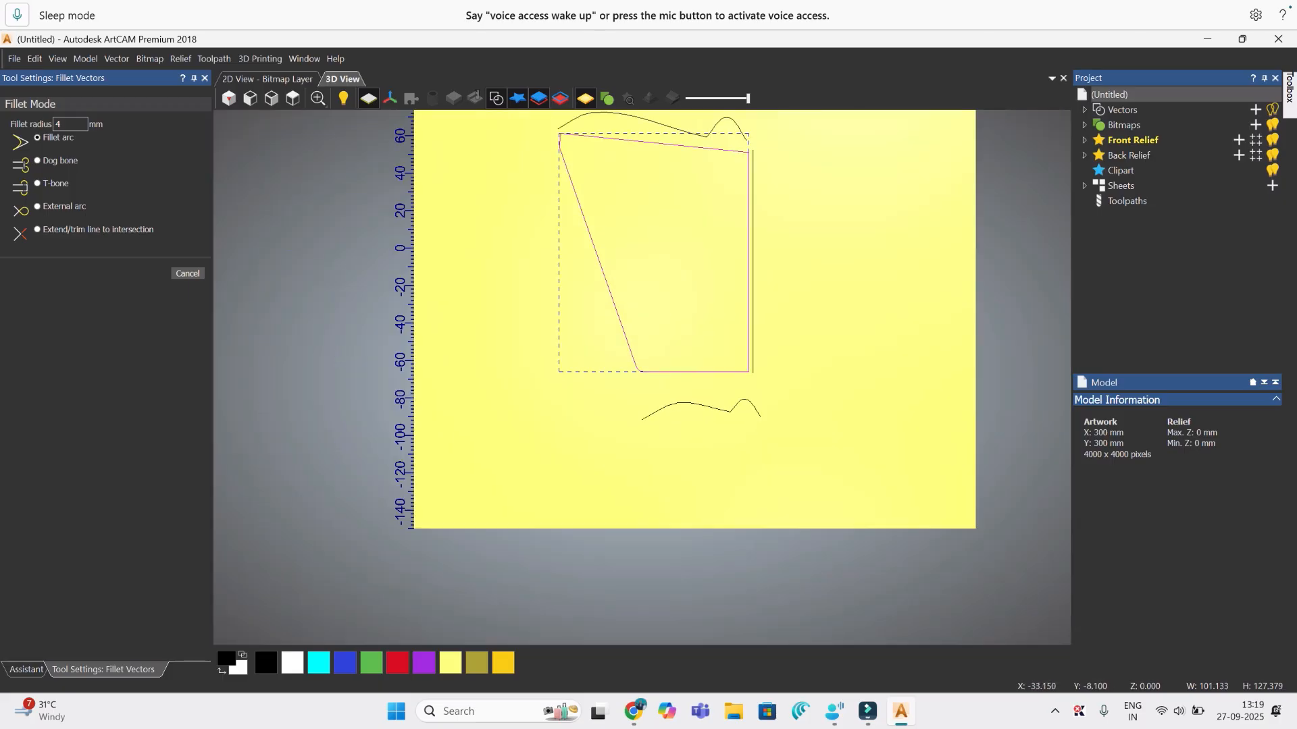
Step: Round the two corners at the ends of the outline's vertical edge with 4 mm fillet arcs
scroll(748, 153, "up", 4)
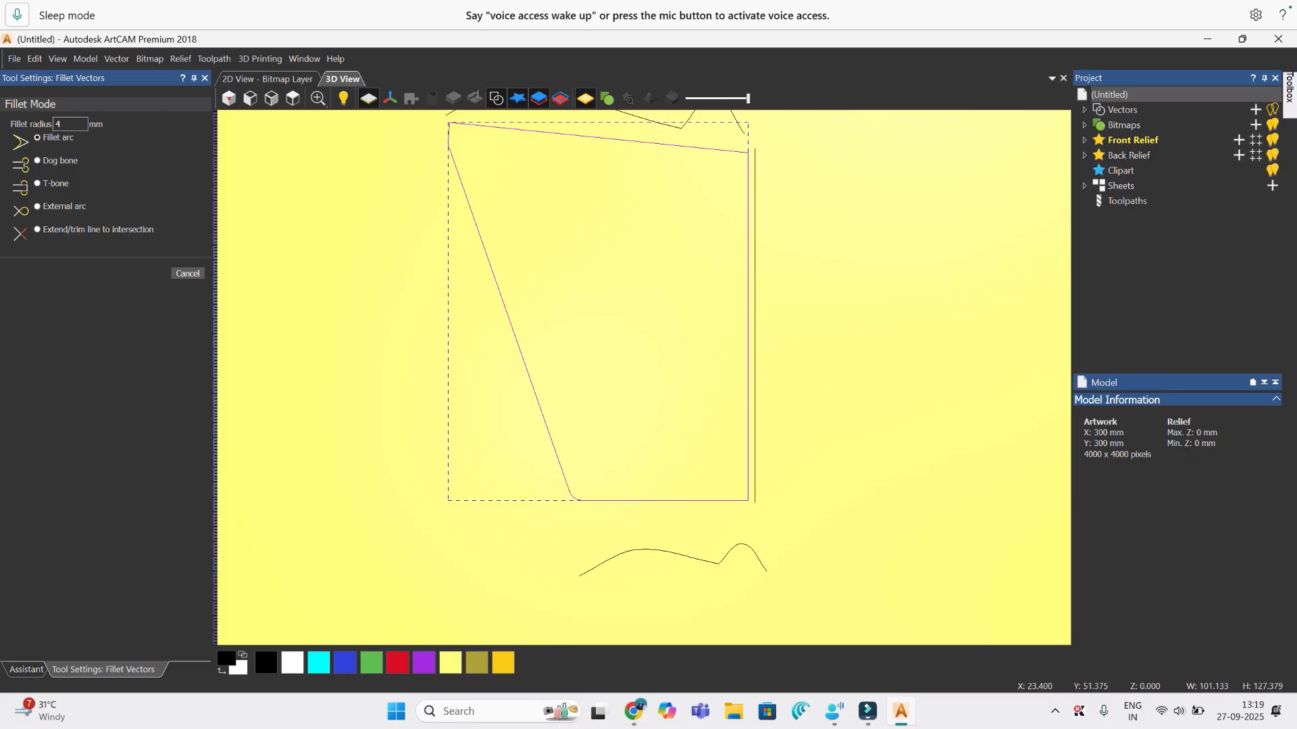
left_click(732, 150)
left_click(748, 171)
left_click(739, 501)
left_click(748, 487)
Step: Round the outline's remaining corner at the upper end of the slanted side with a 4 mm fillet and leave filleting
scroll(445, 135, "up", 4)
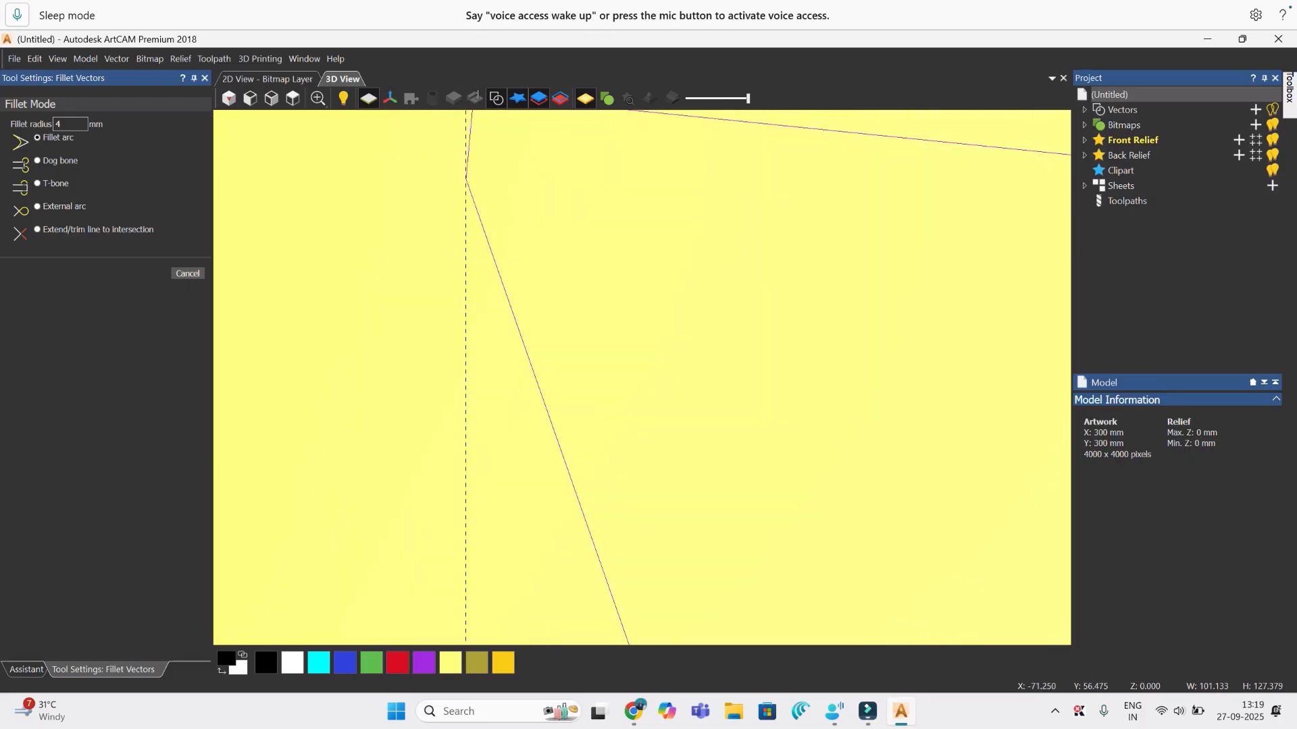
scroll(853, 631, "down", 2)
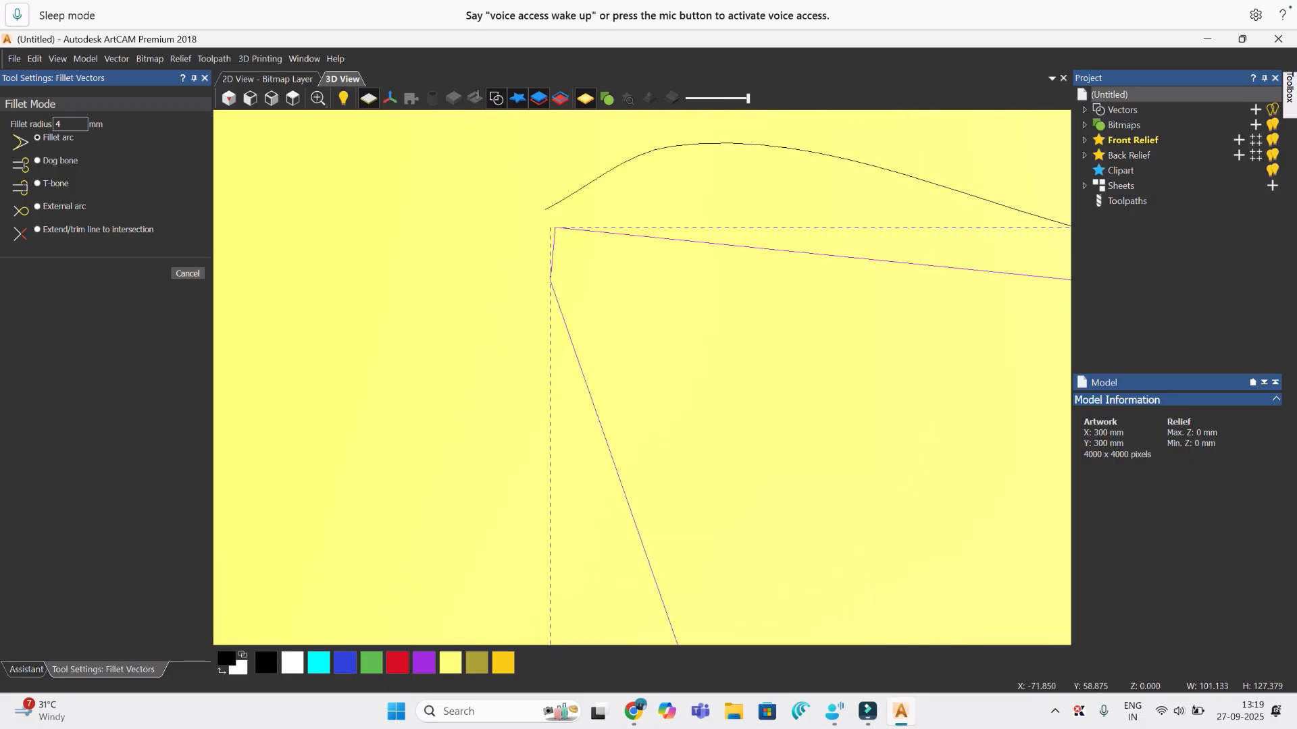
left_click(553, 242)
left_click(554, 241)
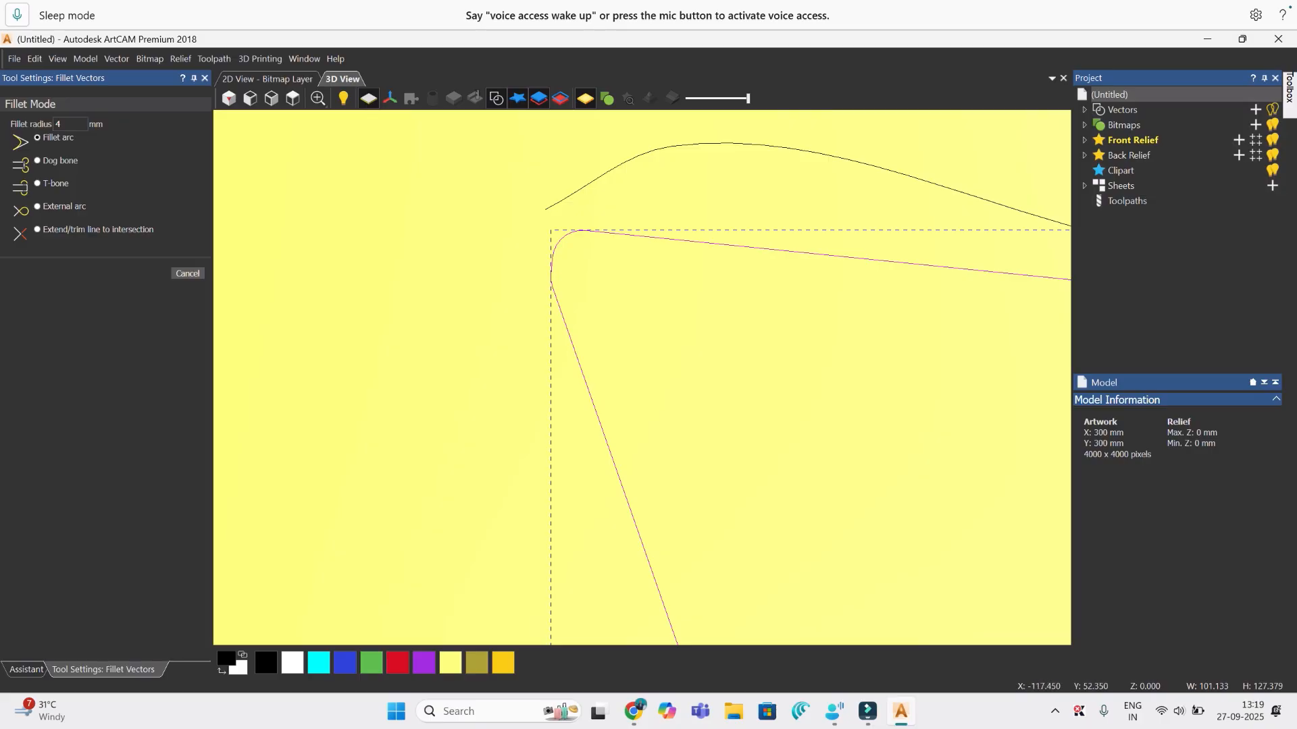
left_click(187, 273)
scroll(700, 406, "down", 7)
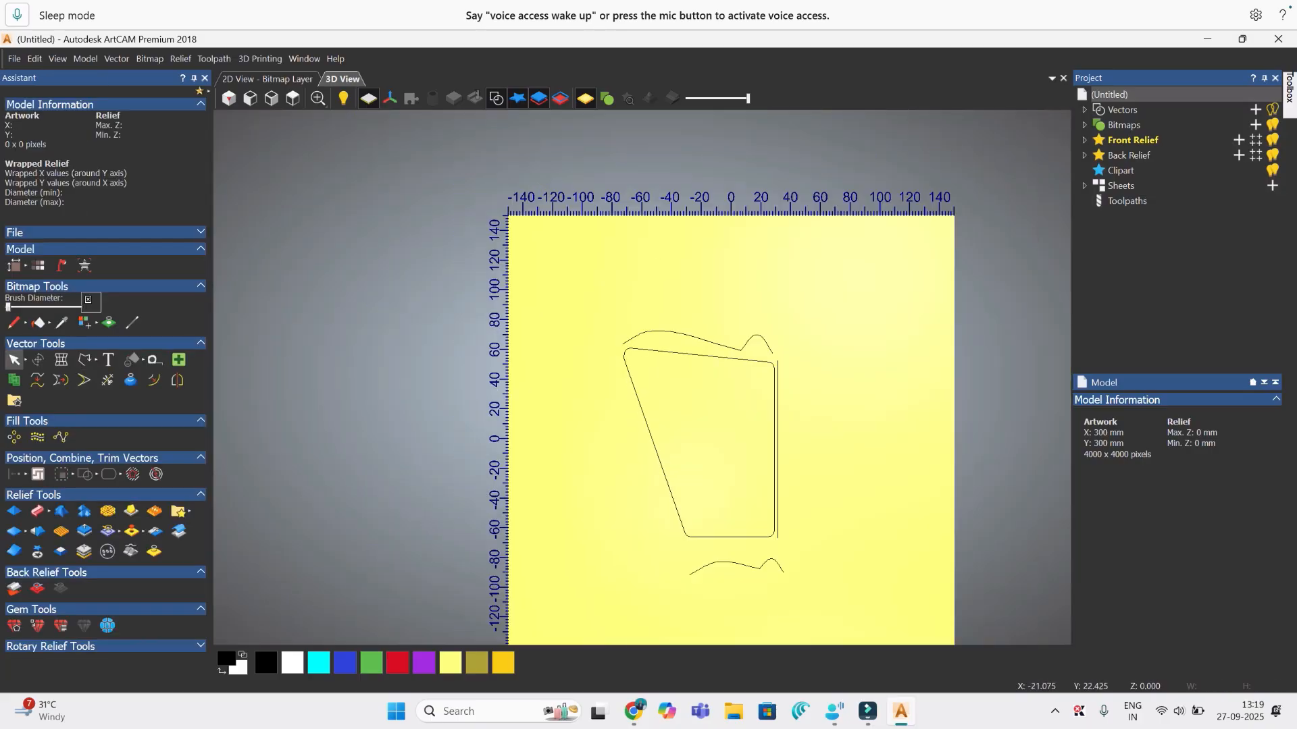
Step: Draw a straight polyline about 137 mm long beside the outline's slanted side, move it to lie along that side and deselect it
scroll(722, 484, "up", 1)
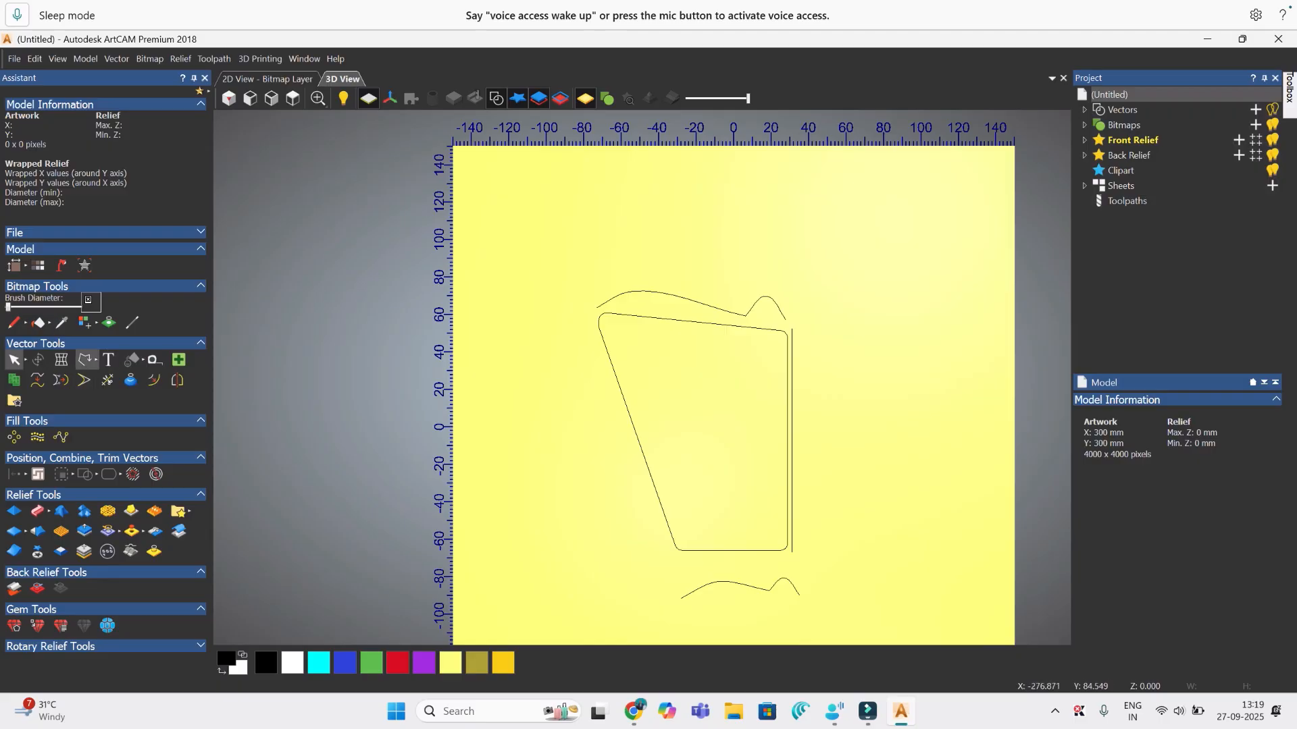
left_click(84, 359)
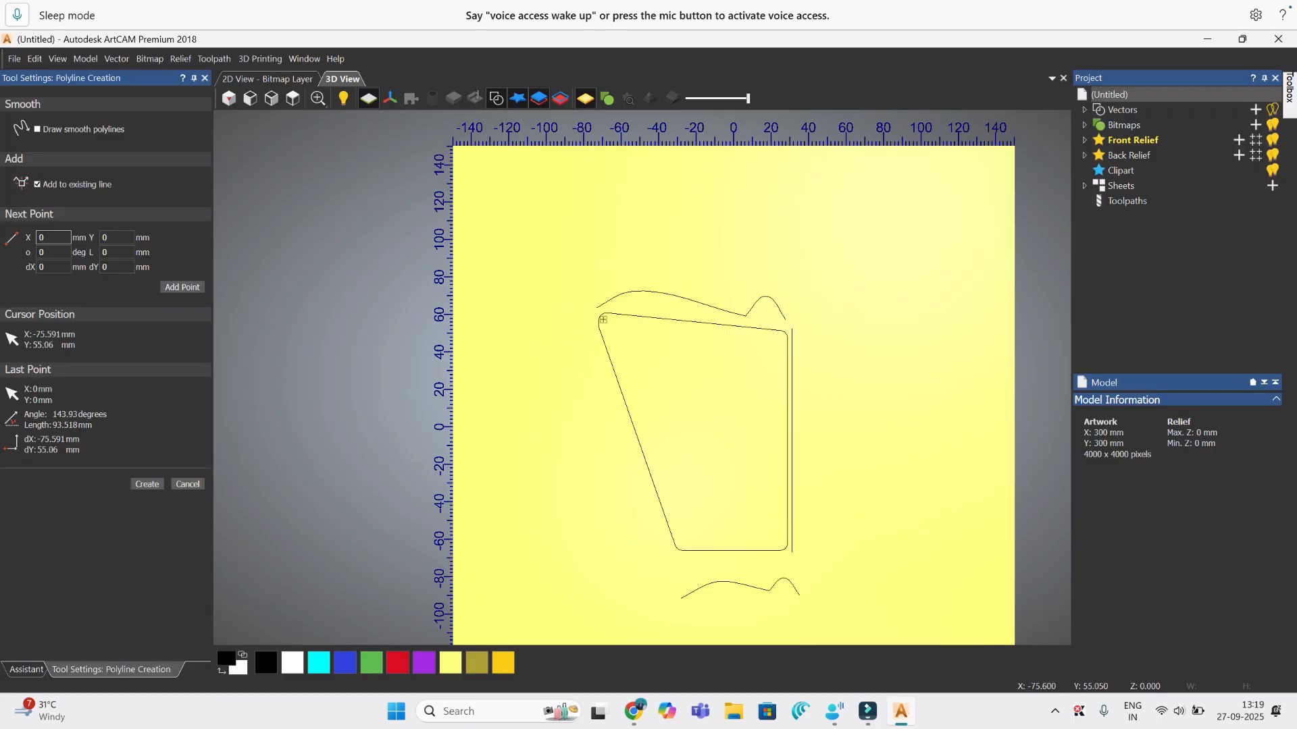
left_click(604, 317)
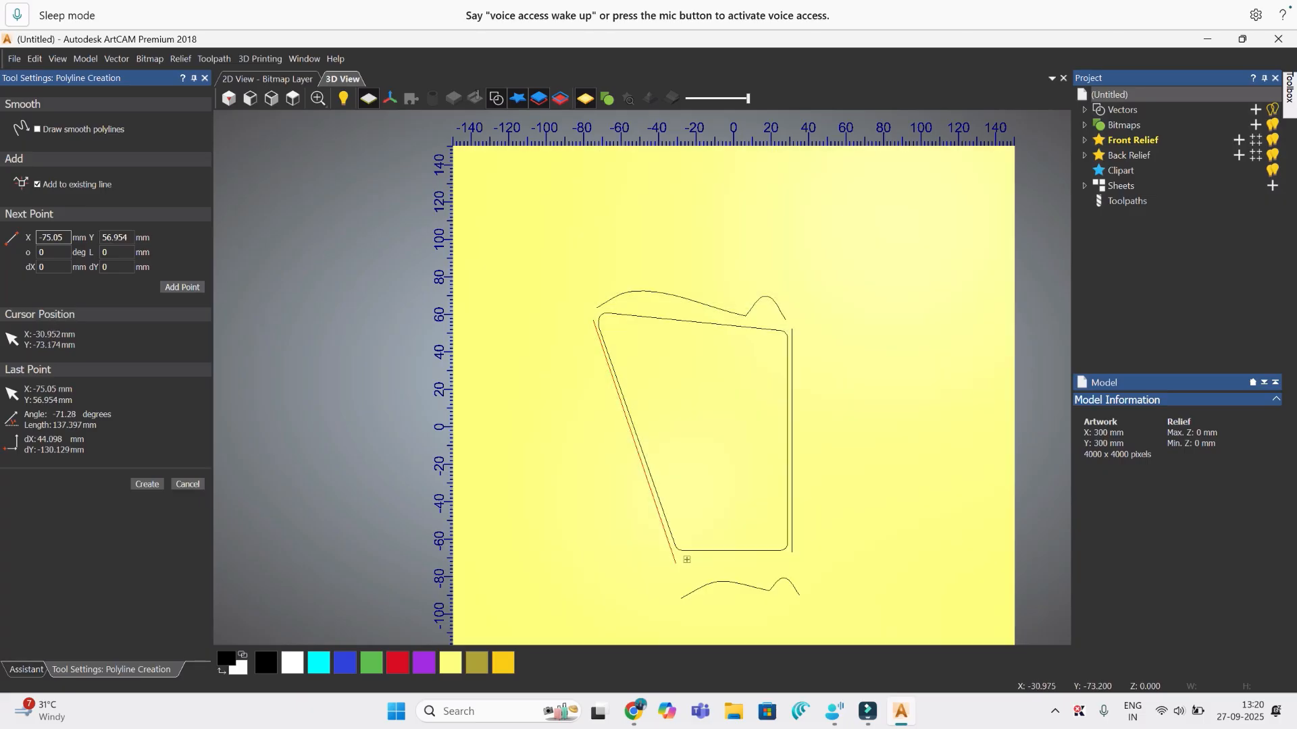
left_click(188, 484)
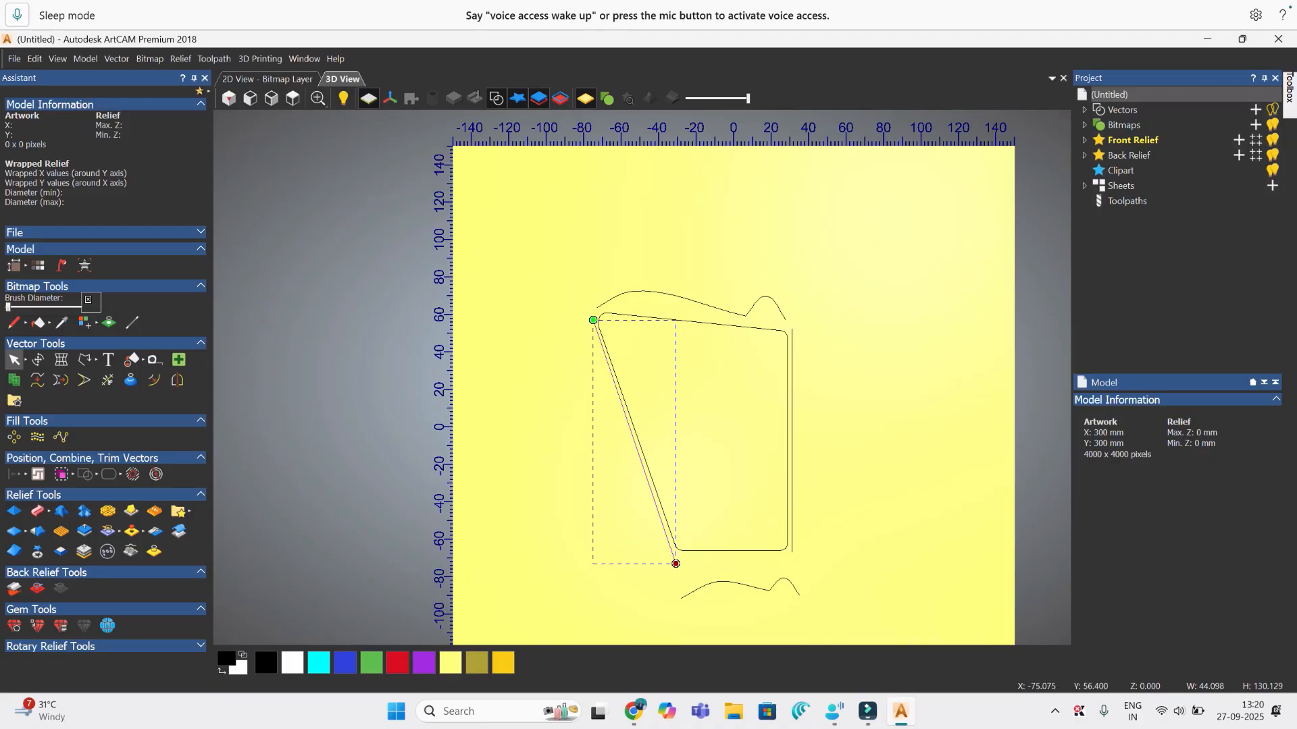
left_click_drag(593, 320, 590, 312)
left_click_drag(590, 313, 591, 306)
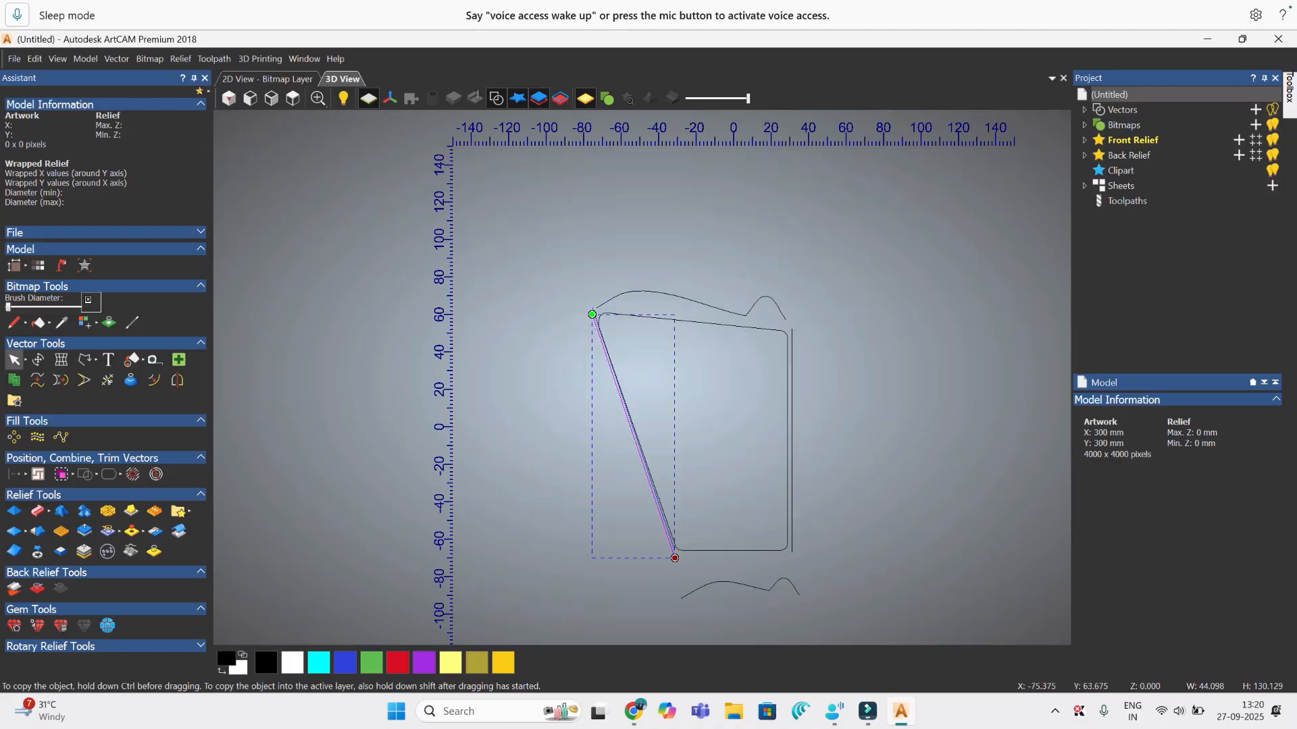
left_click(896, 371)
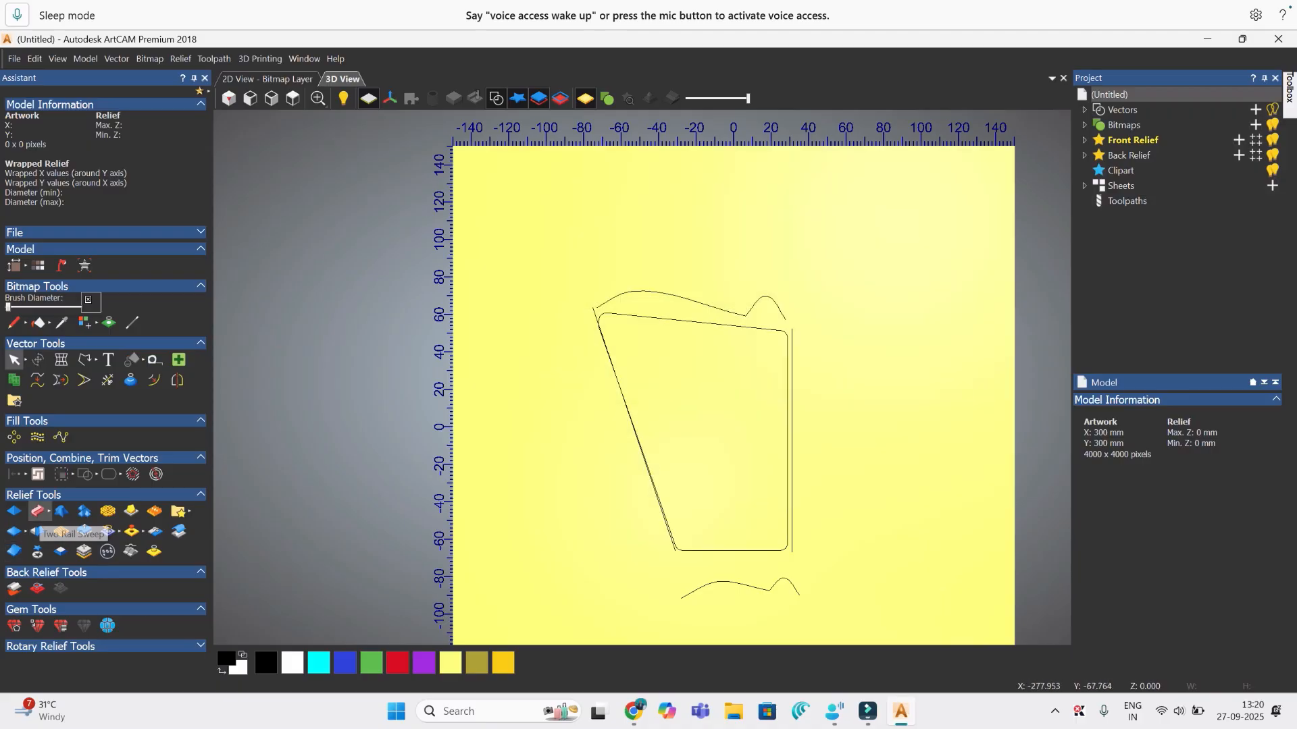
Step: Start a Two Rail Sweep and assign the new slanted line as the first drive rail
left_click(37, 512)
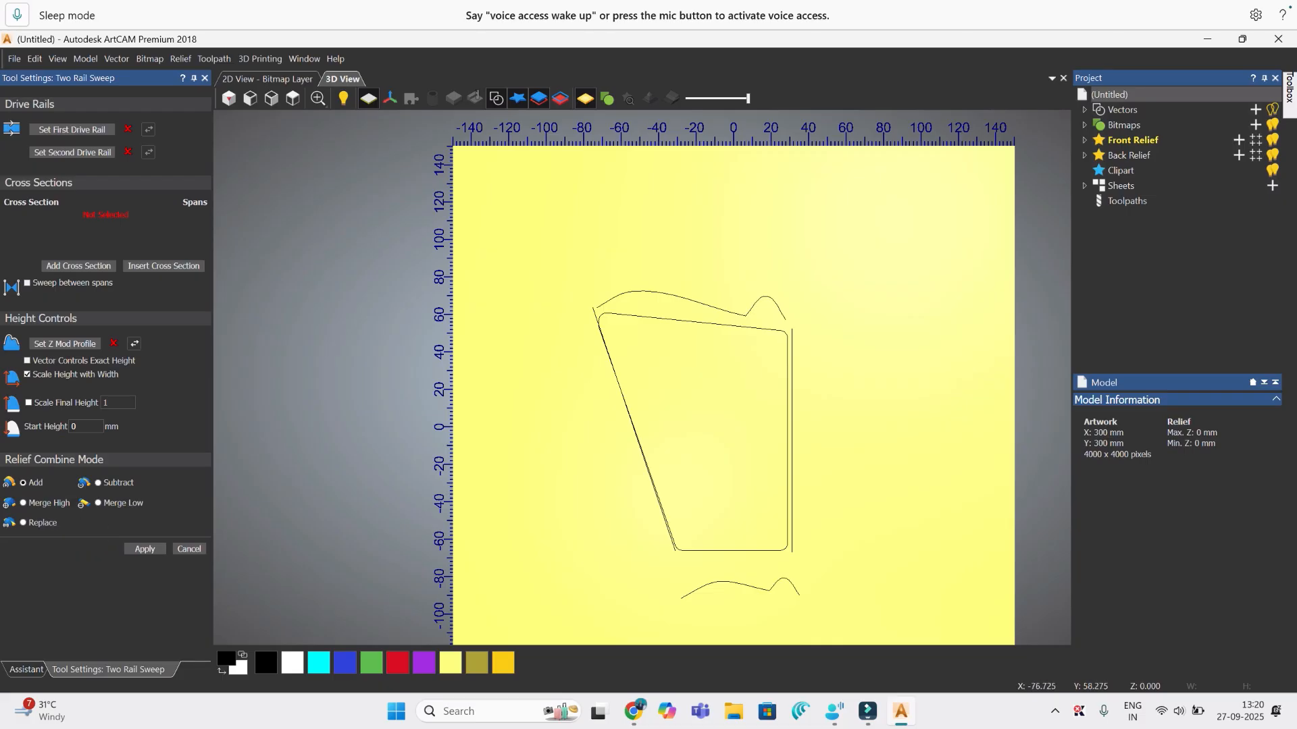
left_click(607, 352)
left_click(72, 130)
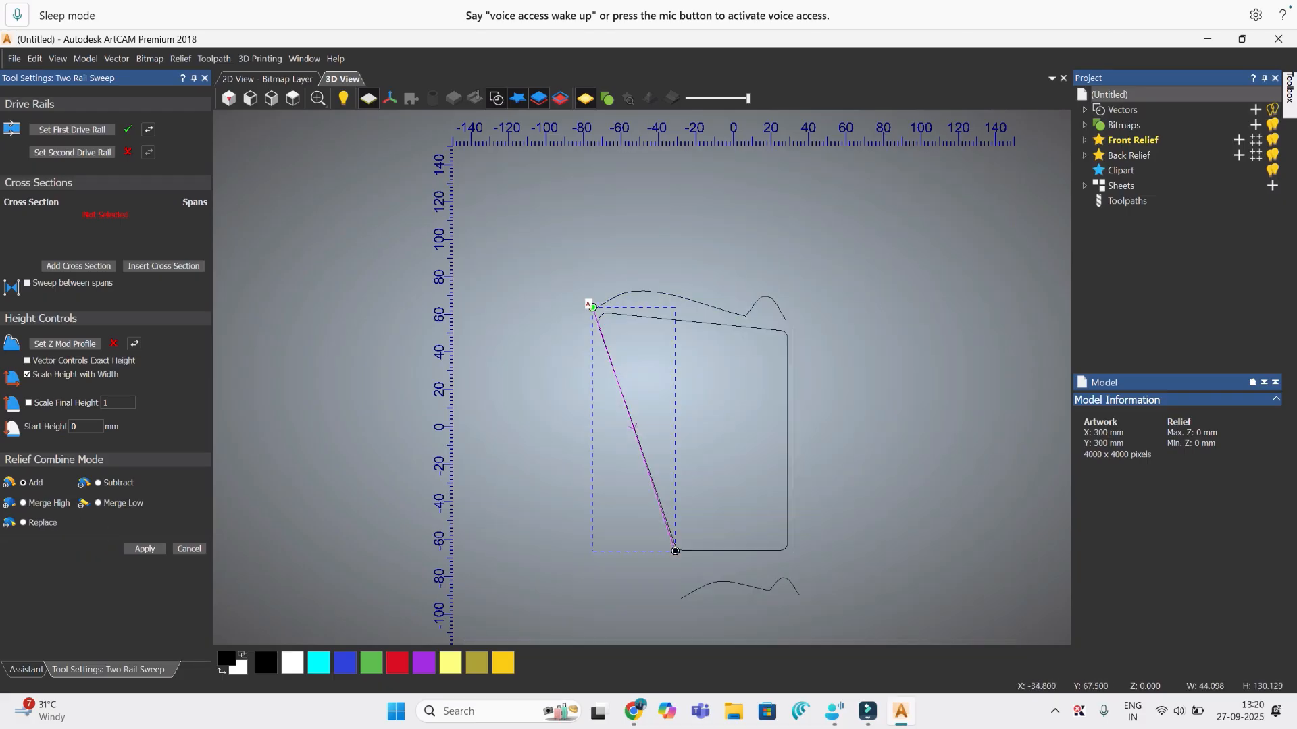
Step: Assign the straight vertical line beside the outline's vertical edge as the second drive rail
left_click(793, 355)
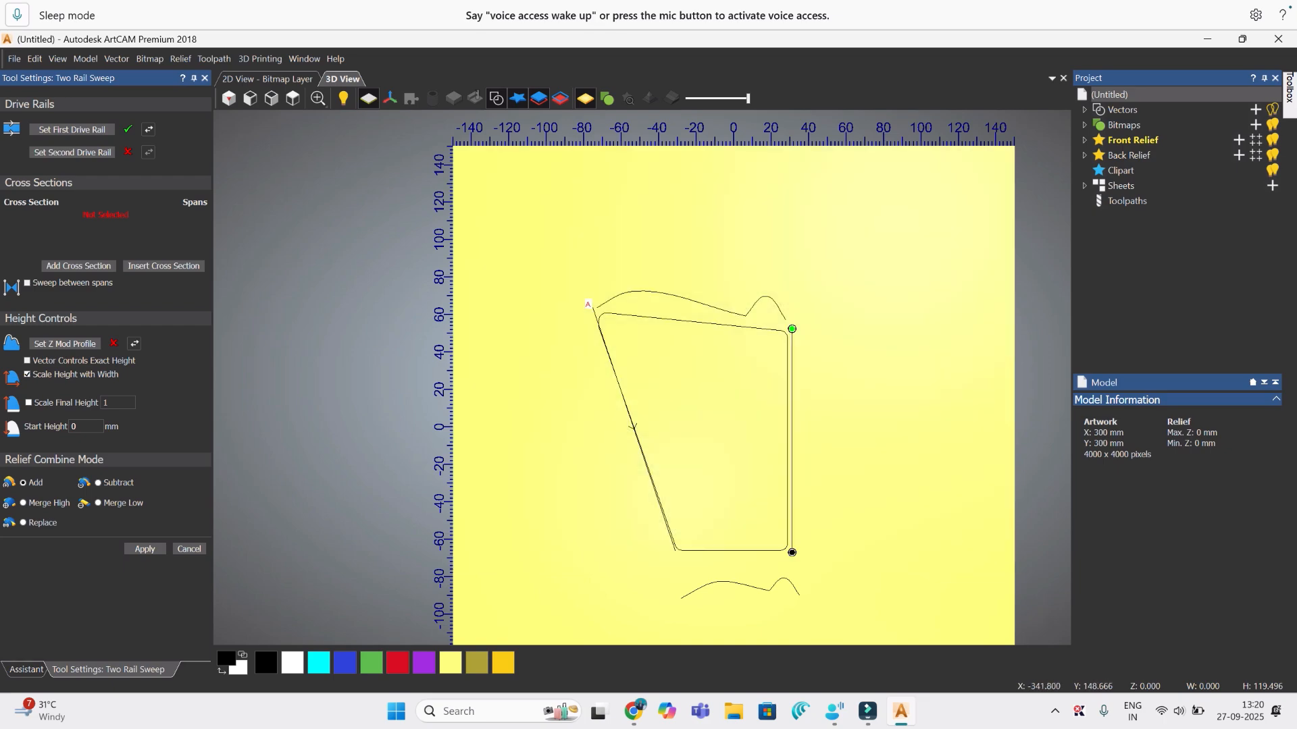
left_click_drag(793, 355, 73, 151)
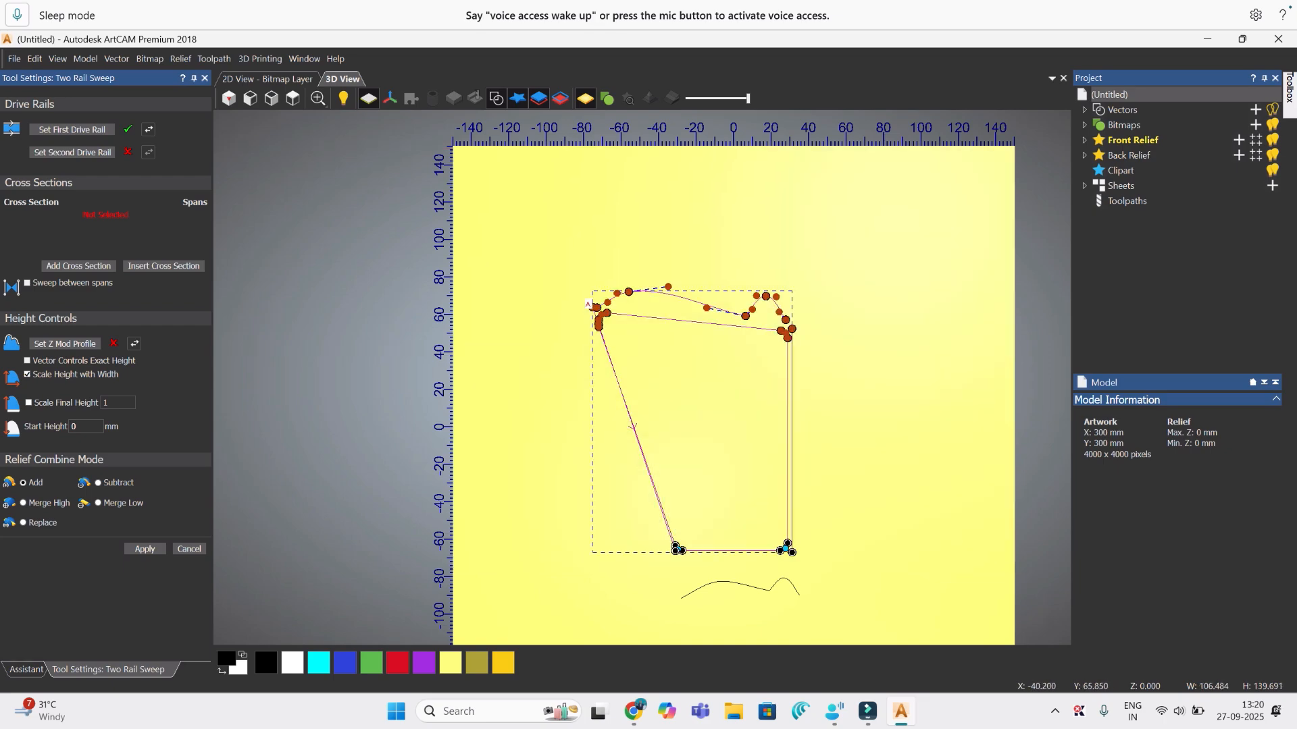
scroll(802, 333, "up", 5)
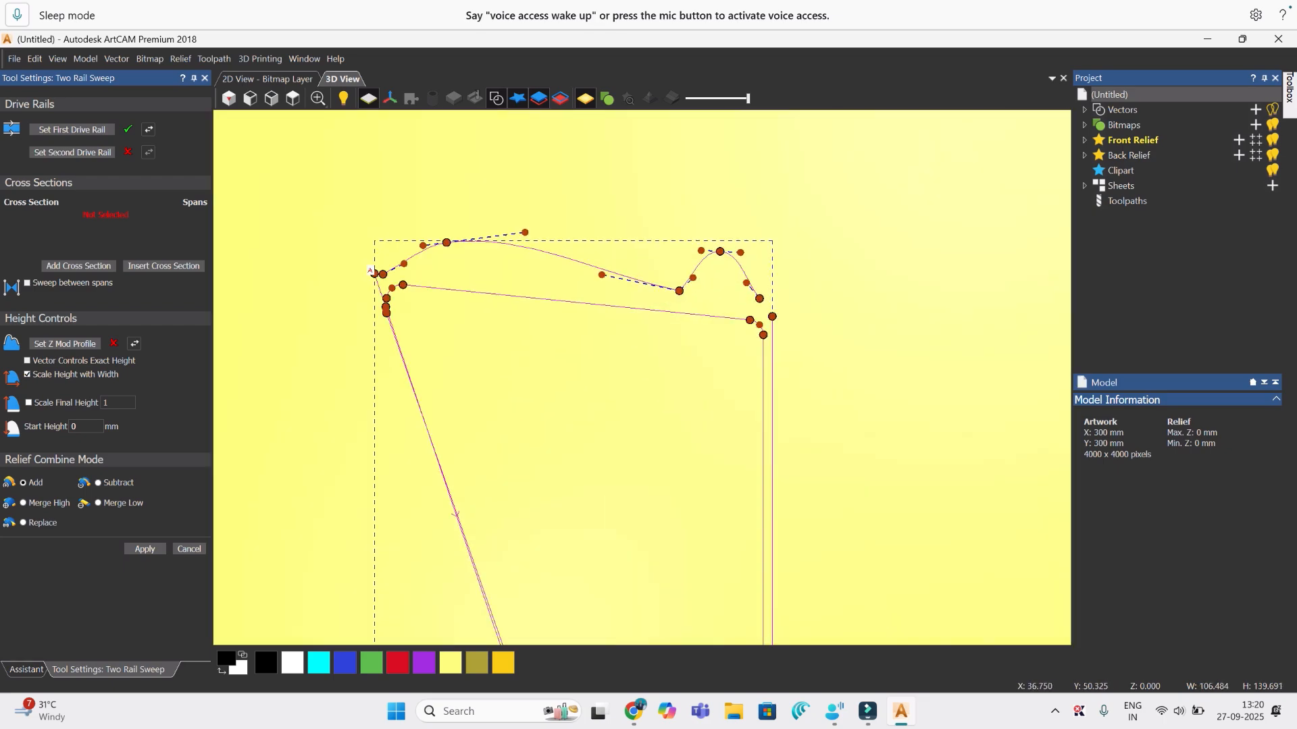
scroll(503, 352, "down", 6)
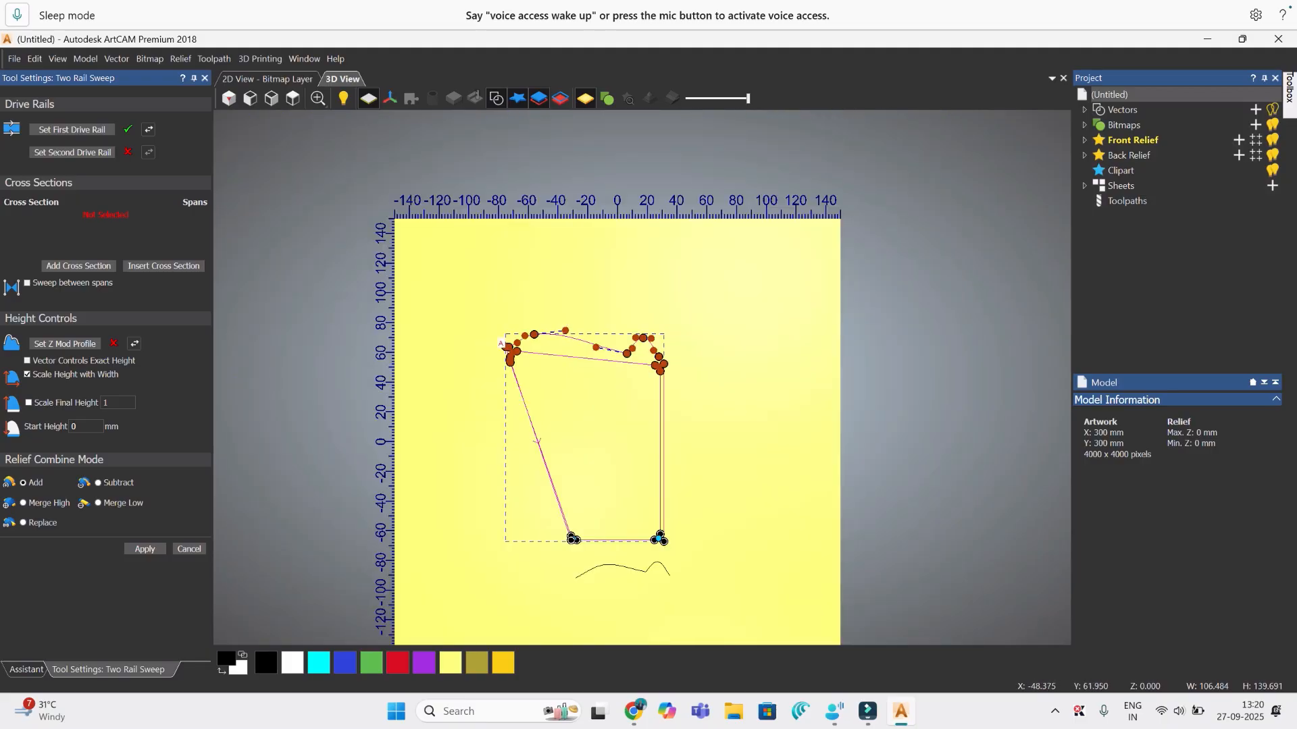
scroll(503, 359, "up", 5)
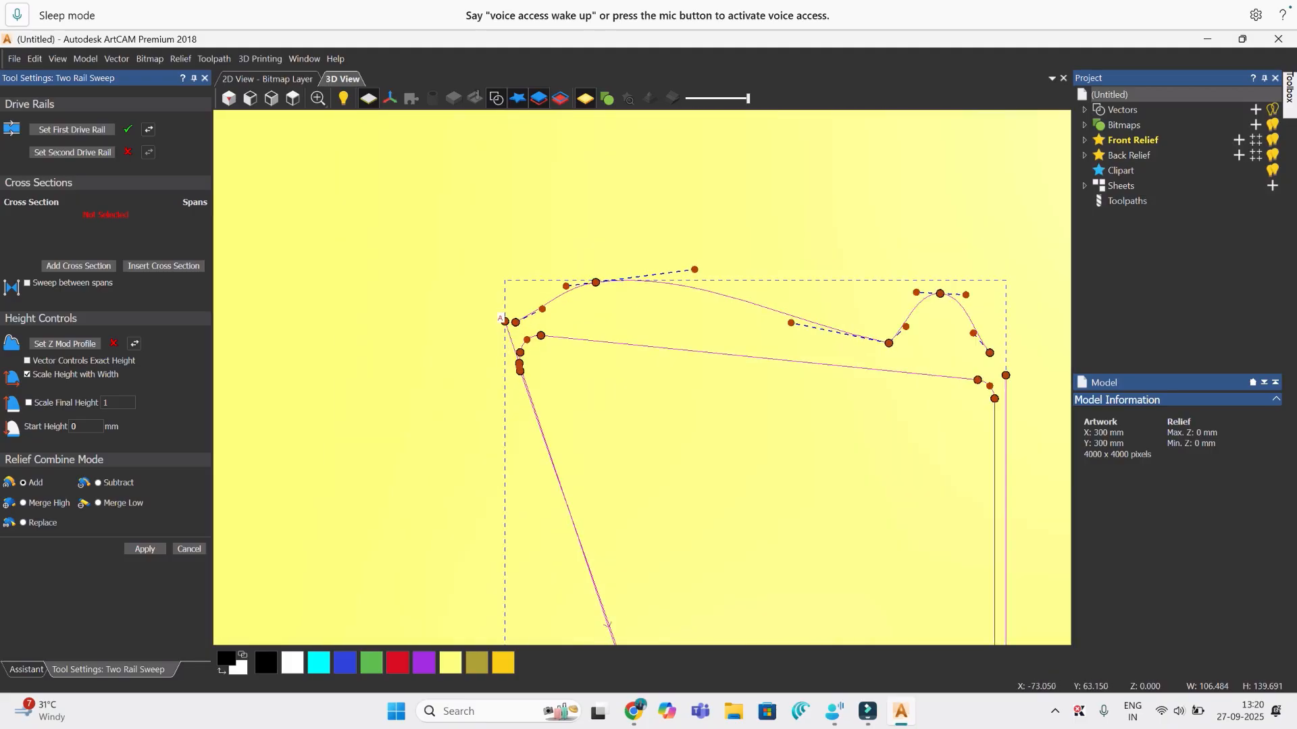
scroll(489, 316, "down", 5)
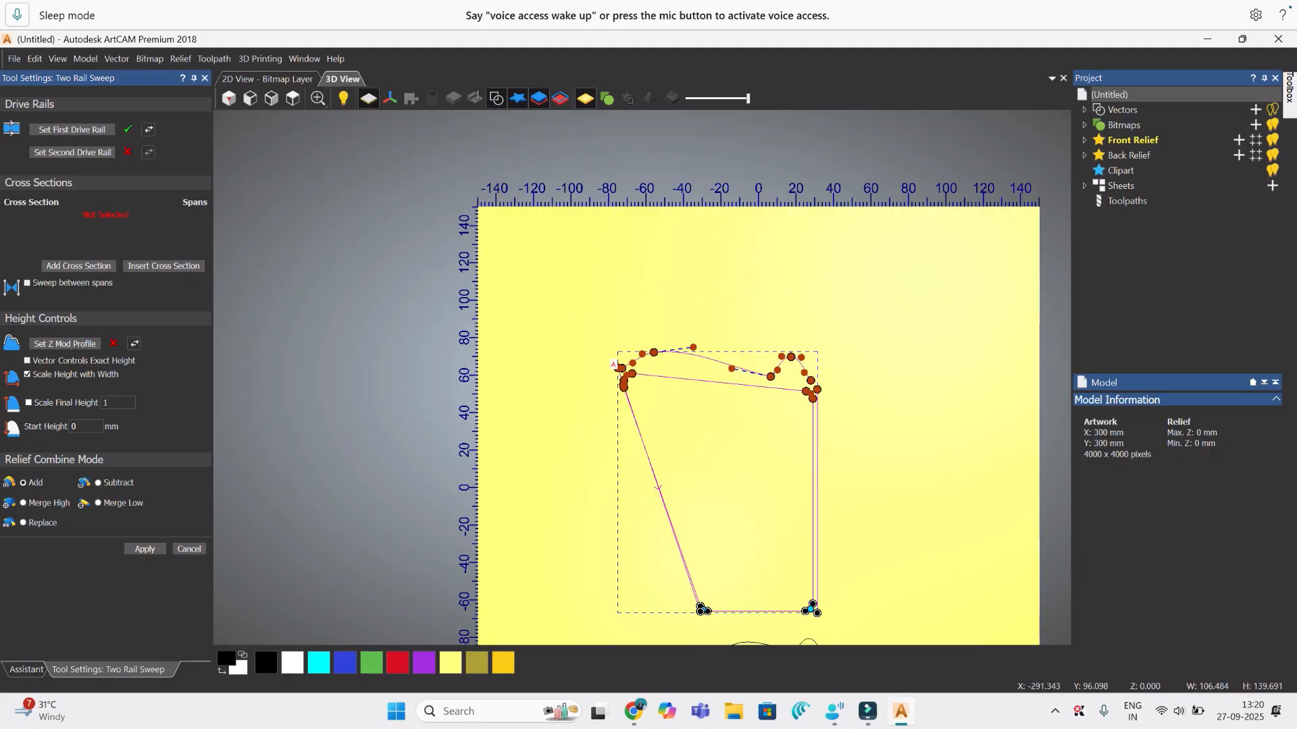
left_click(540, 317)
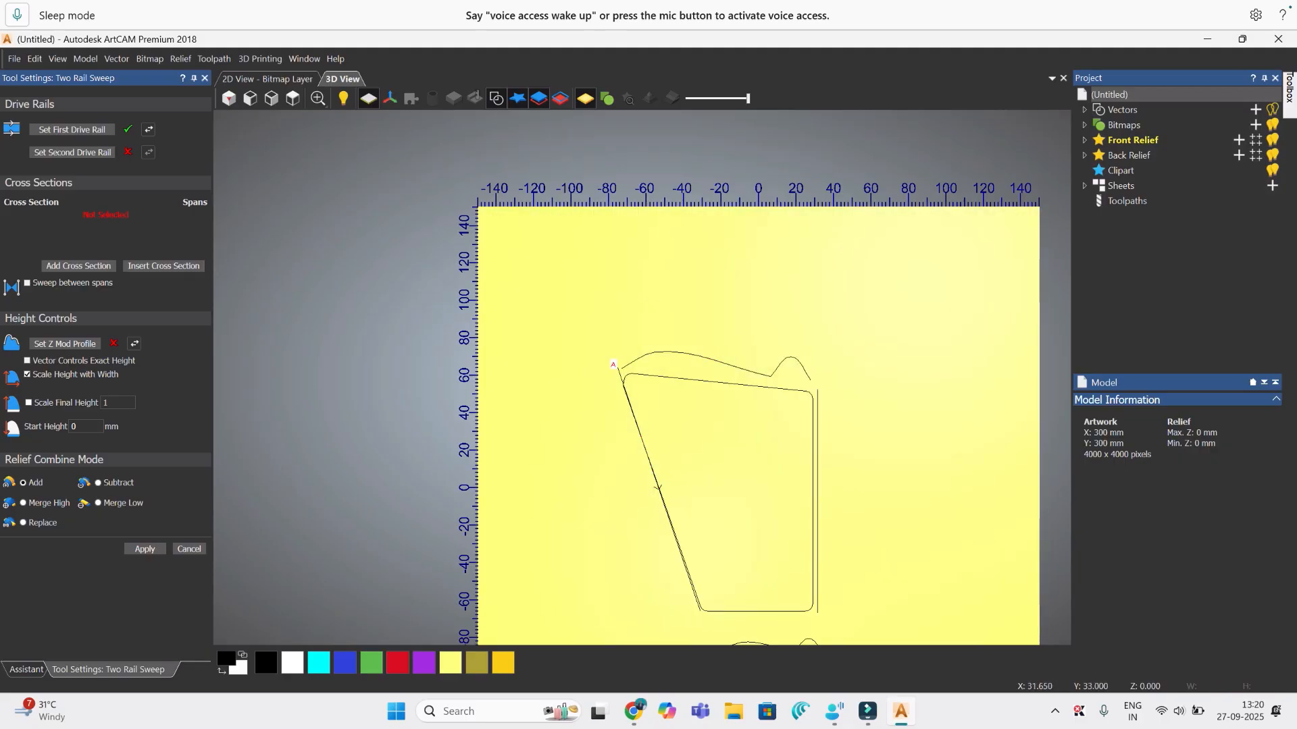
left_click(817, 426)
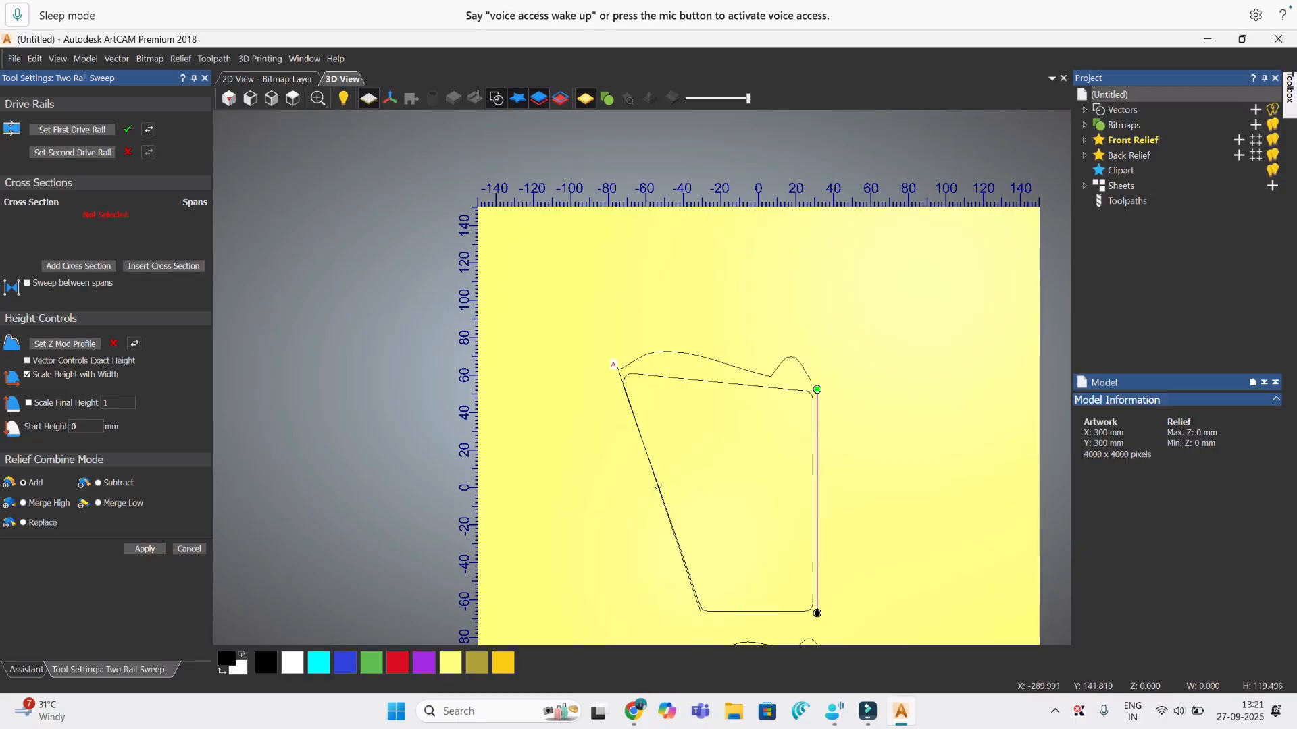
left_click(72, 152)
Step: Add the curved profile below the outline as the sweep's cross section
left_click(662, 352)
left_click_drag(661, 352, 58, 268)
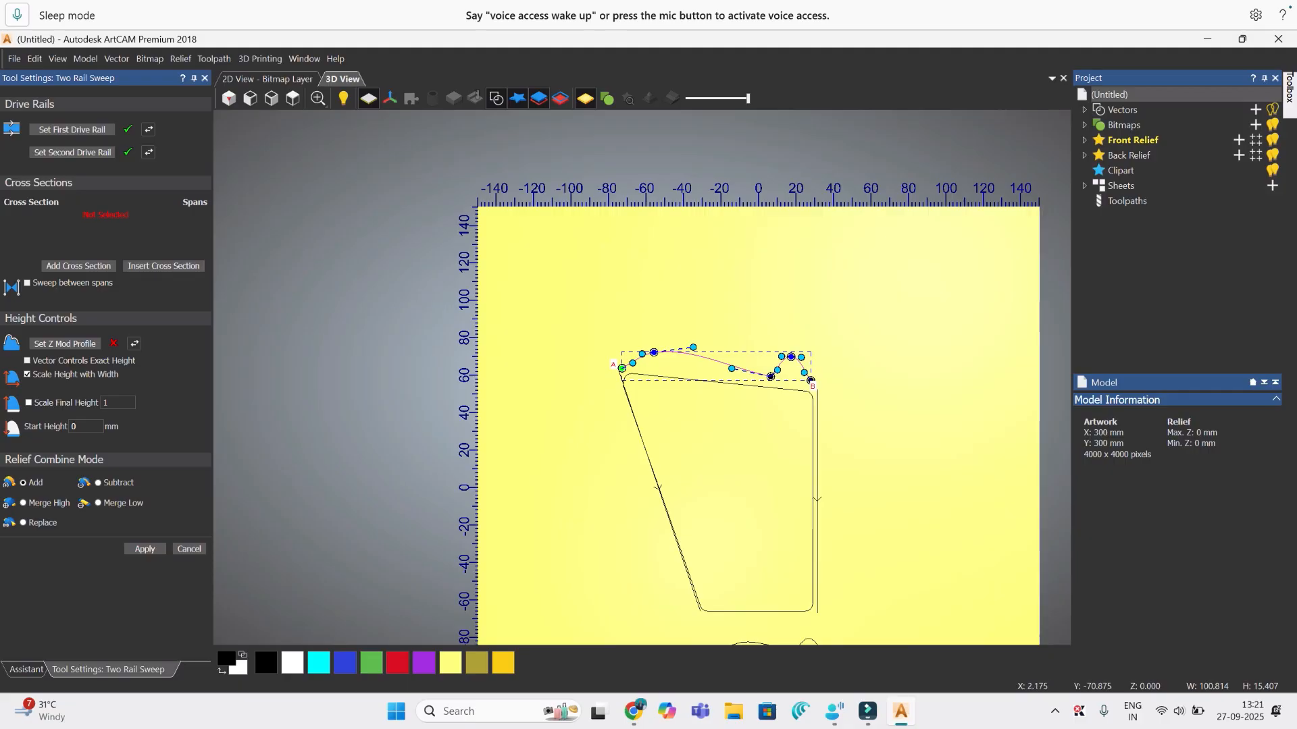
scroll(786, 639, "down", 1)
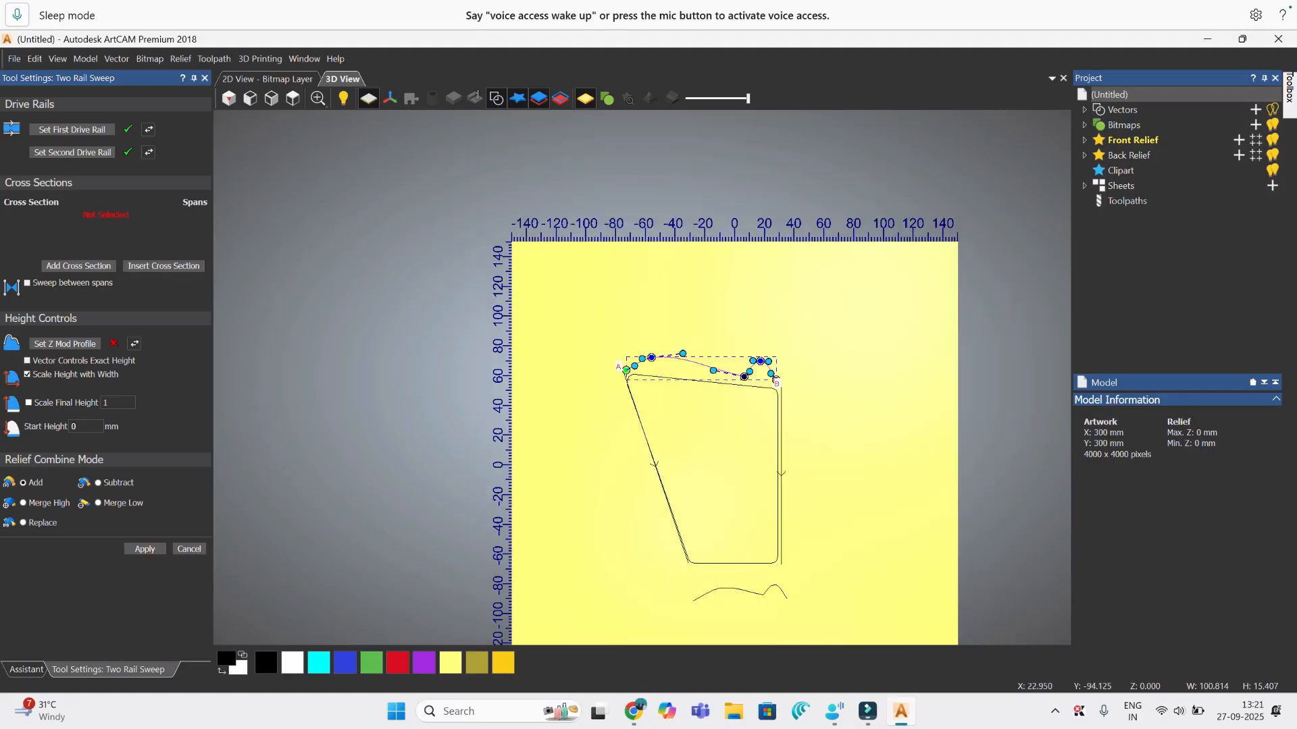
left_click(785, 597)
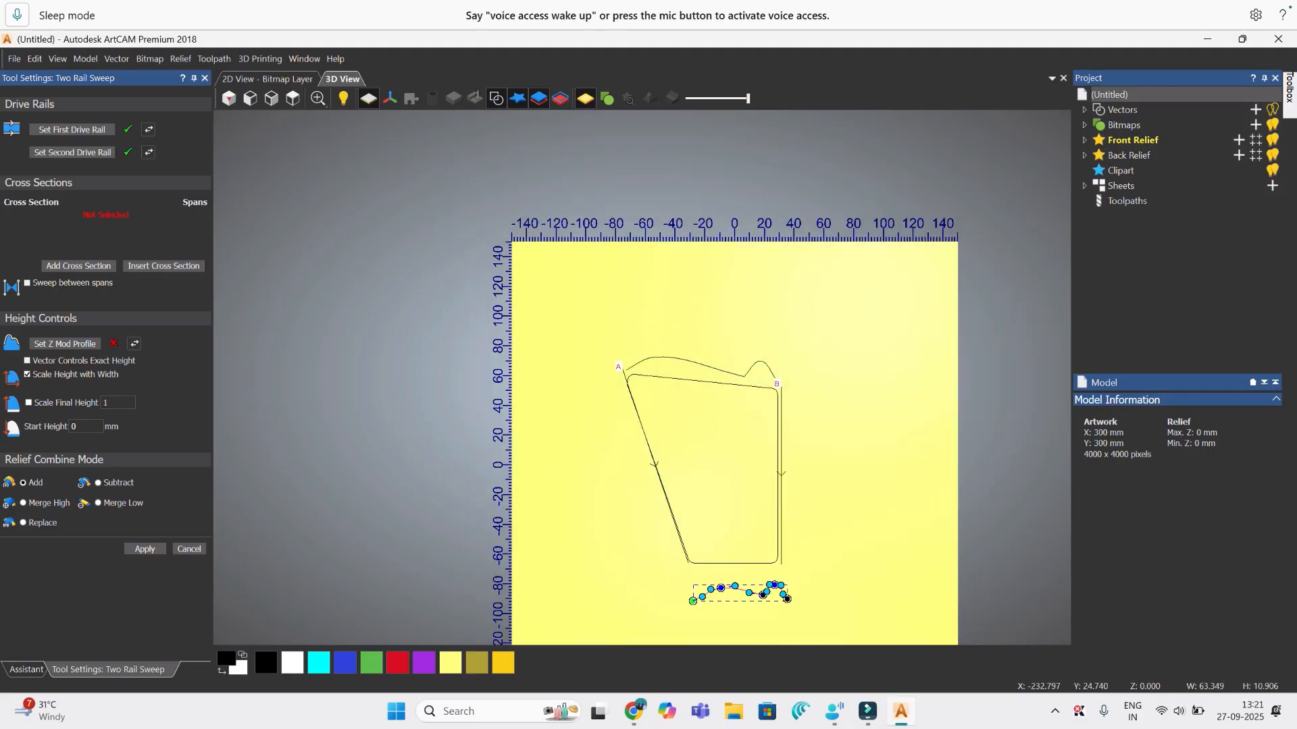
left_click(78, 265)
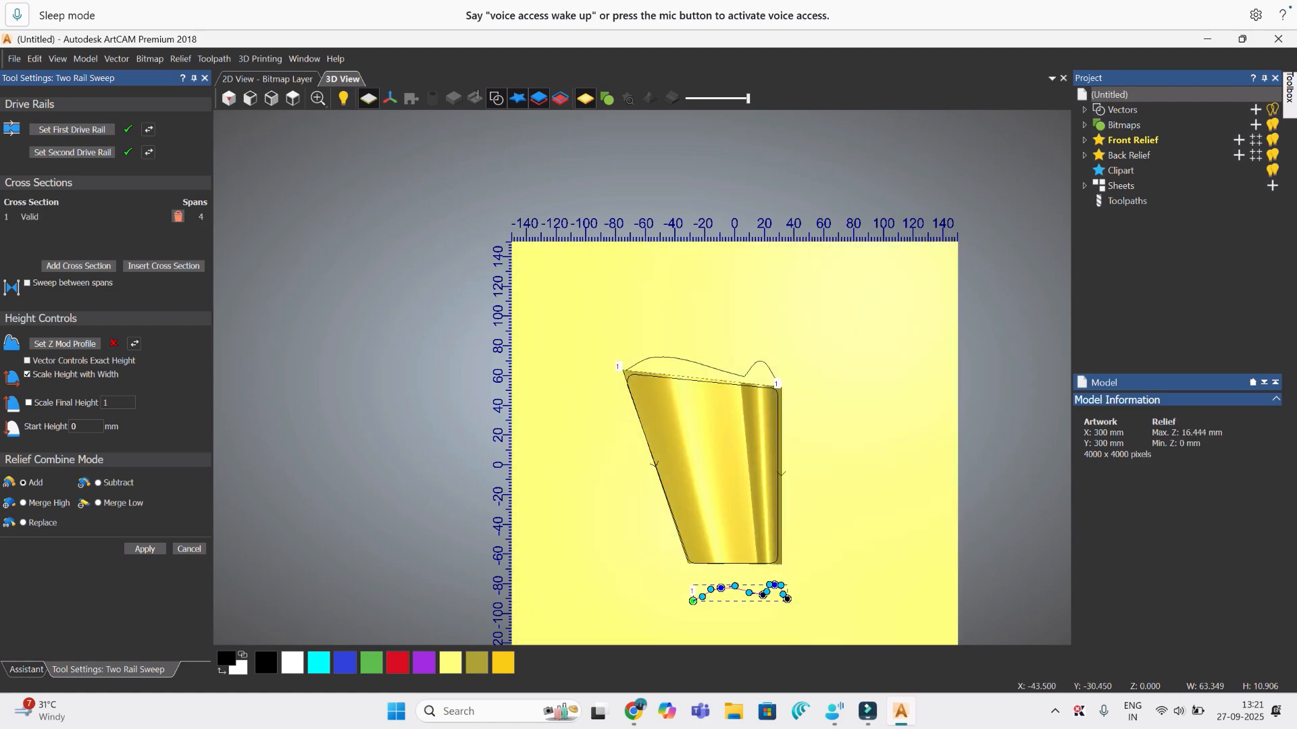
Step: Apply the two rail sweep to the front relief with the Add combine mode
scroll(728, 525, "up", 2)
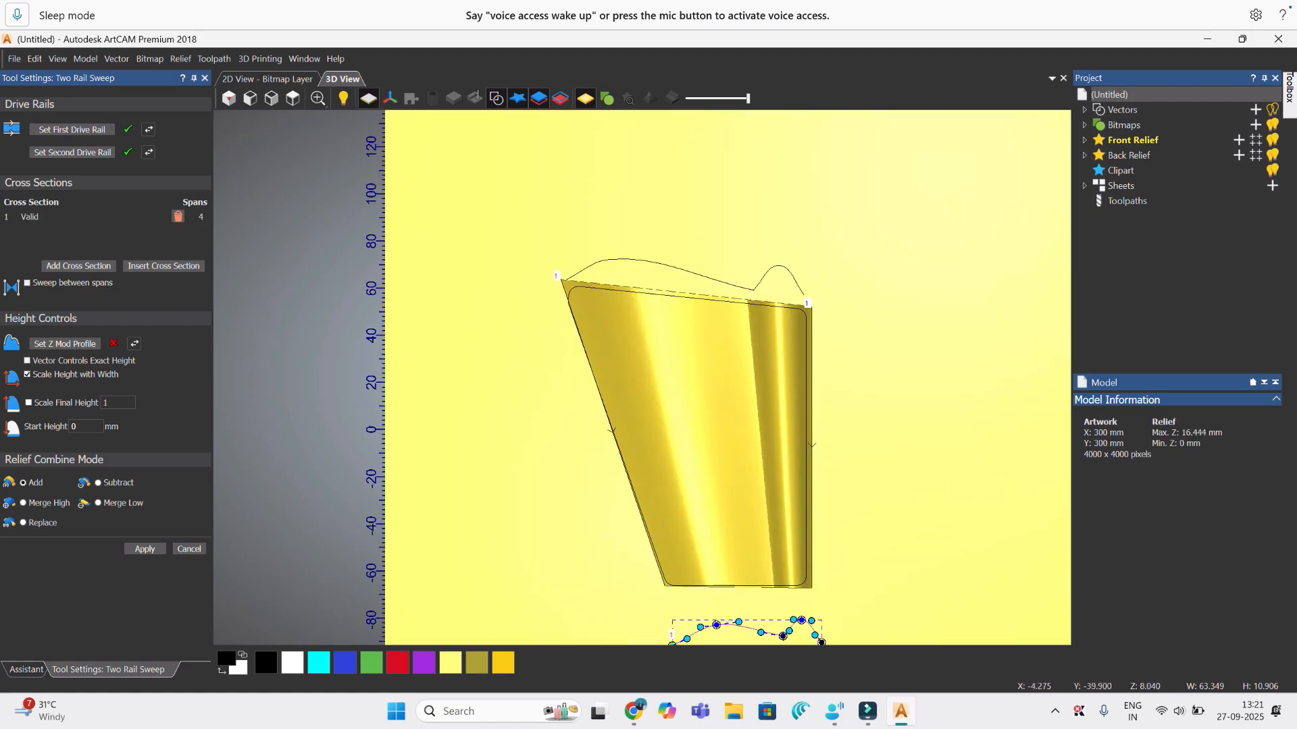
scroll(726, 526, "up", 1)
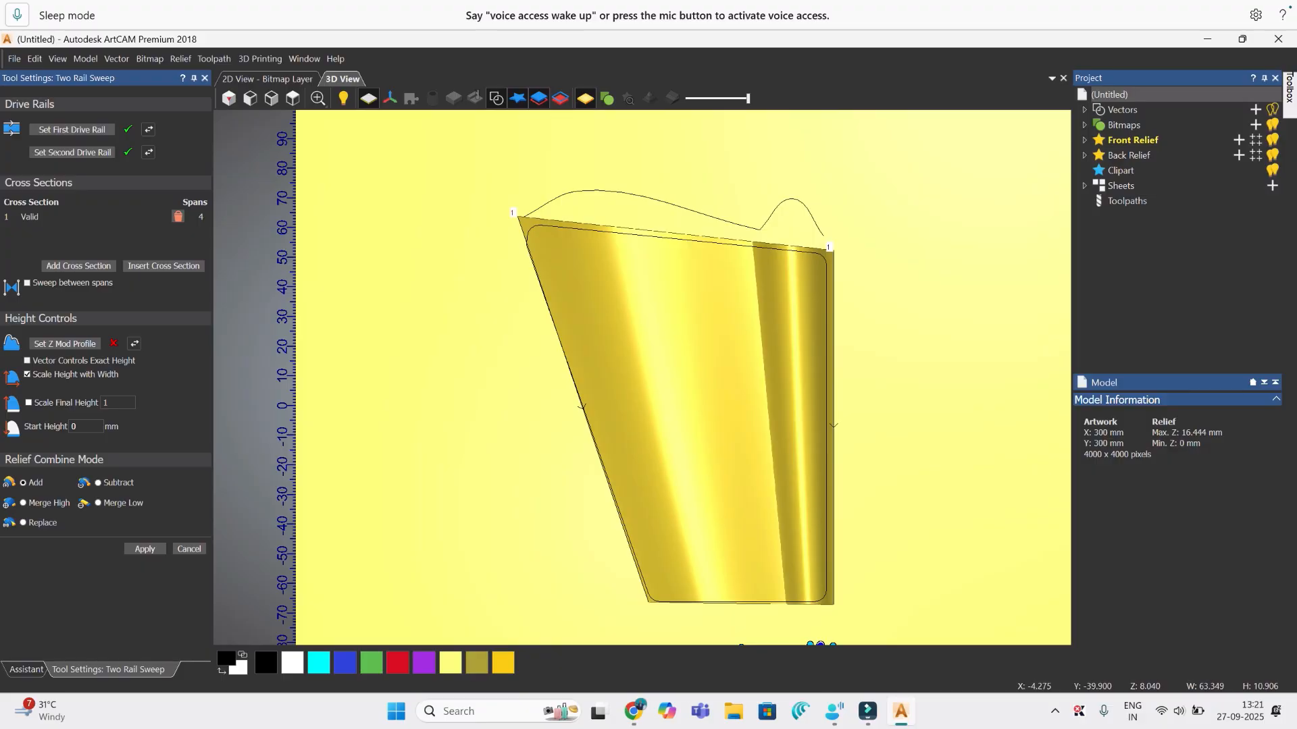
scroll(642, 378, "down", 1)
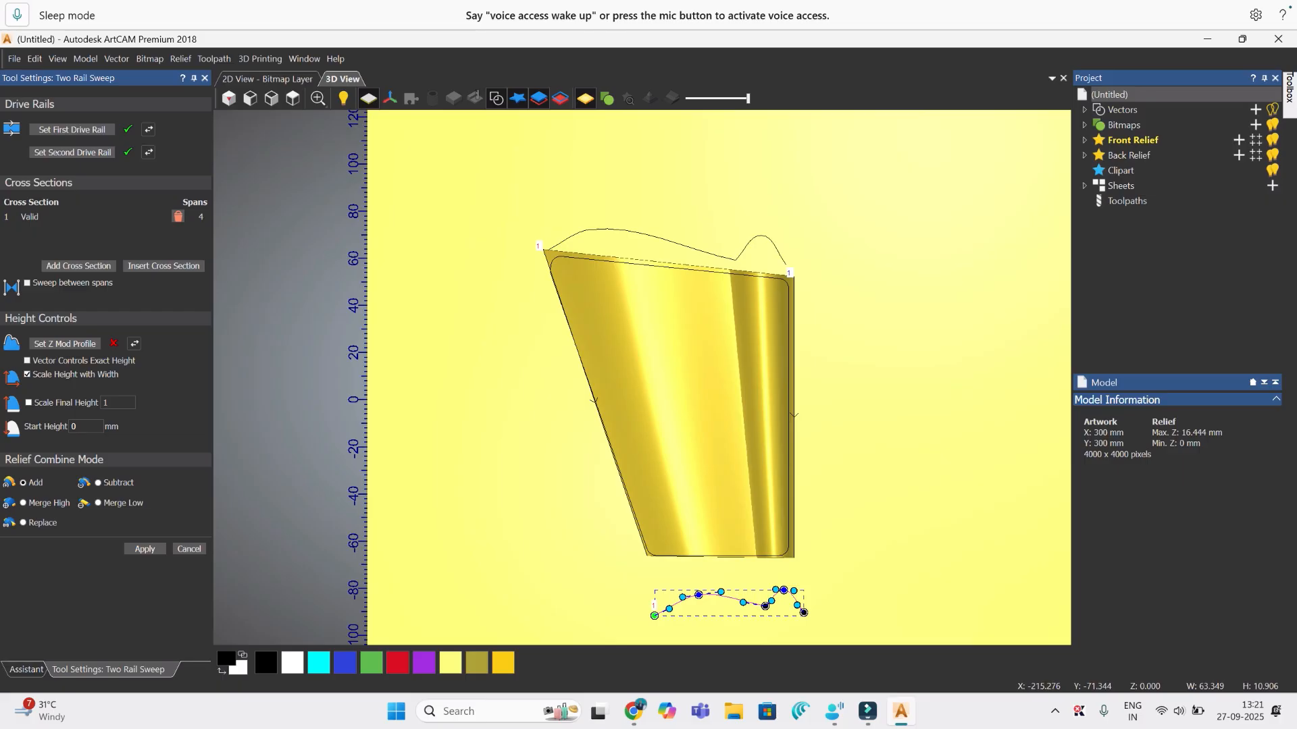
left_click(145, 549)
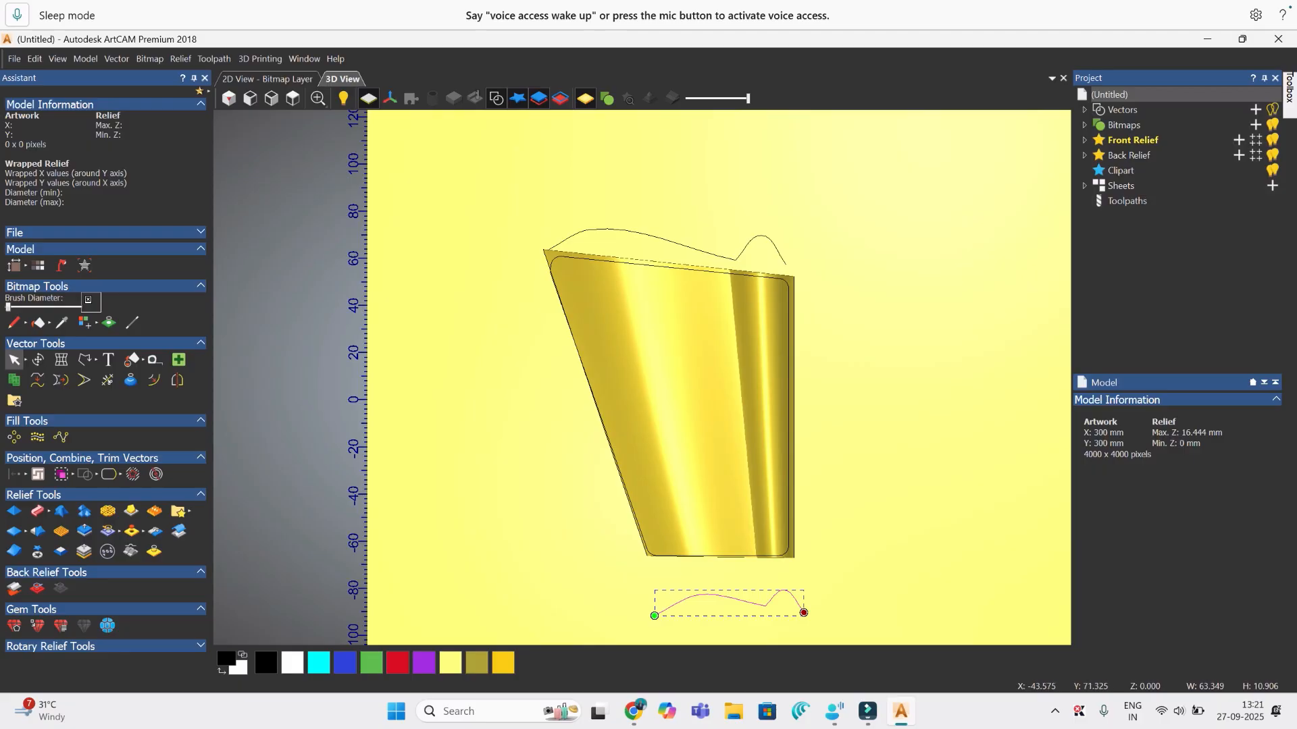
Step: Trim the swept relief to the rounded outline with Zero Outside Vector
left_click(620, 262)
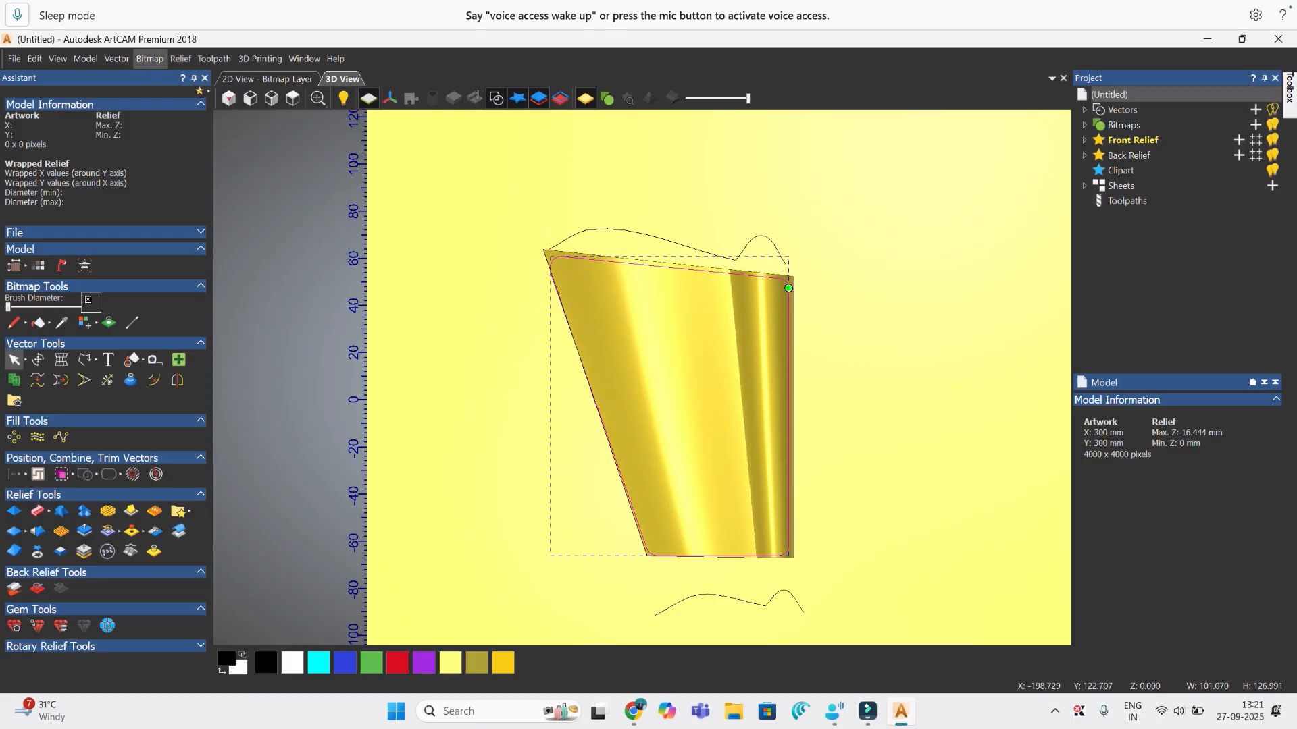
left_click(180, 58)
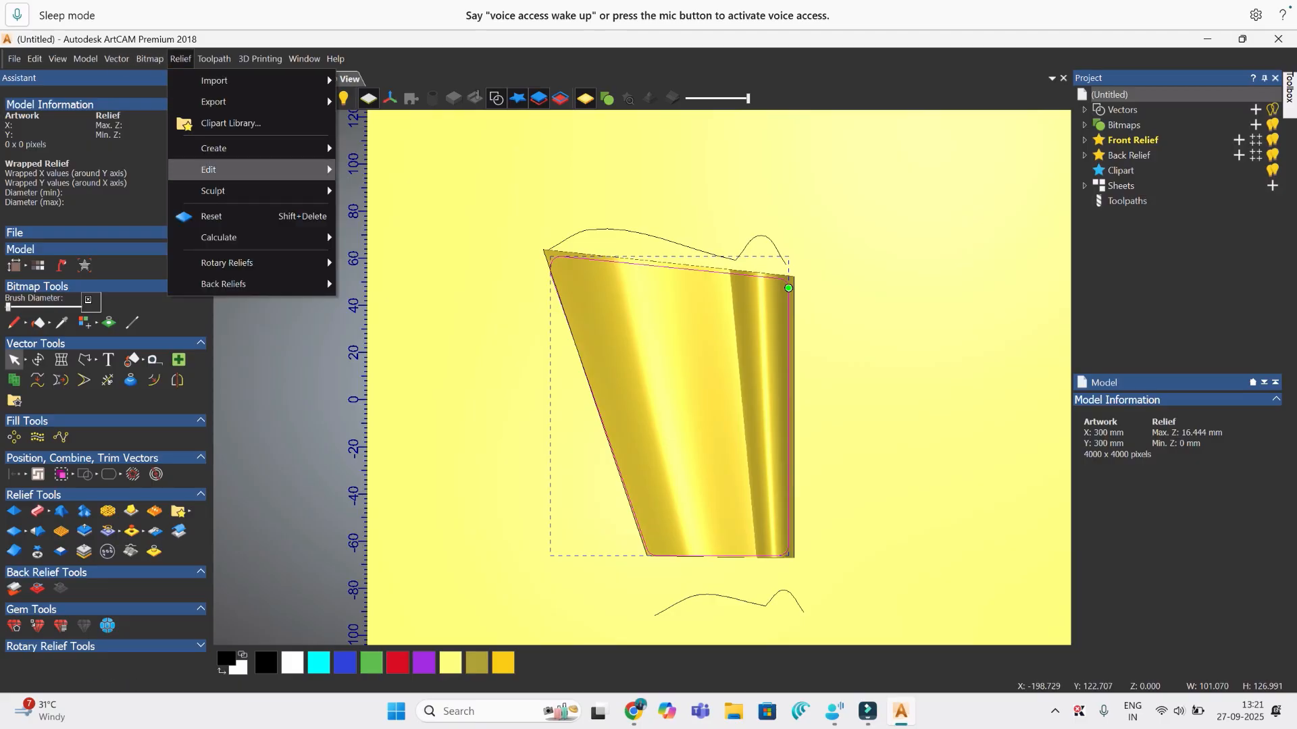
mouse_move(209, 170)
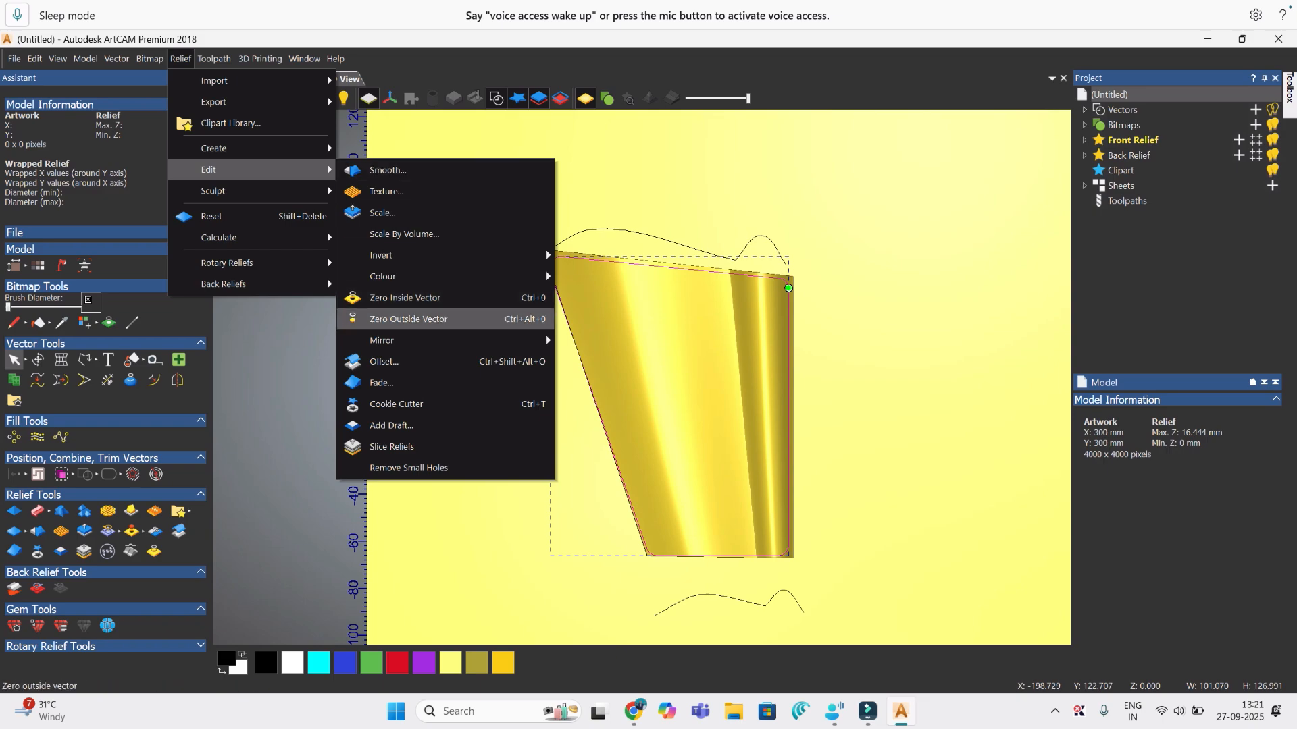
left_click(408, 319)
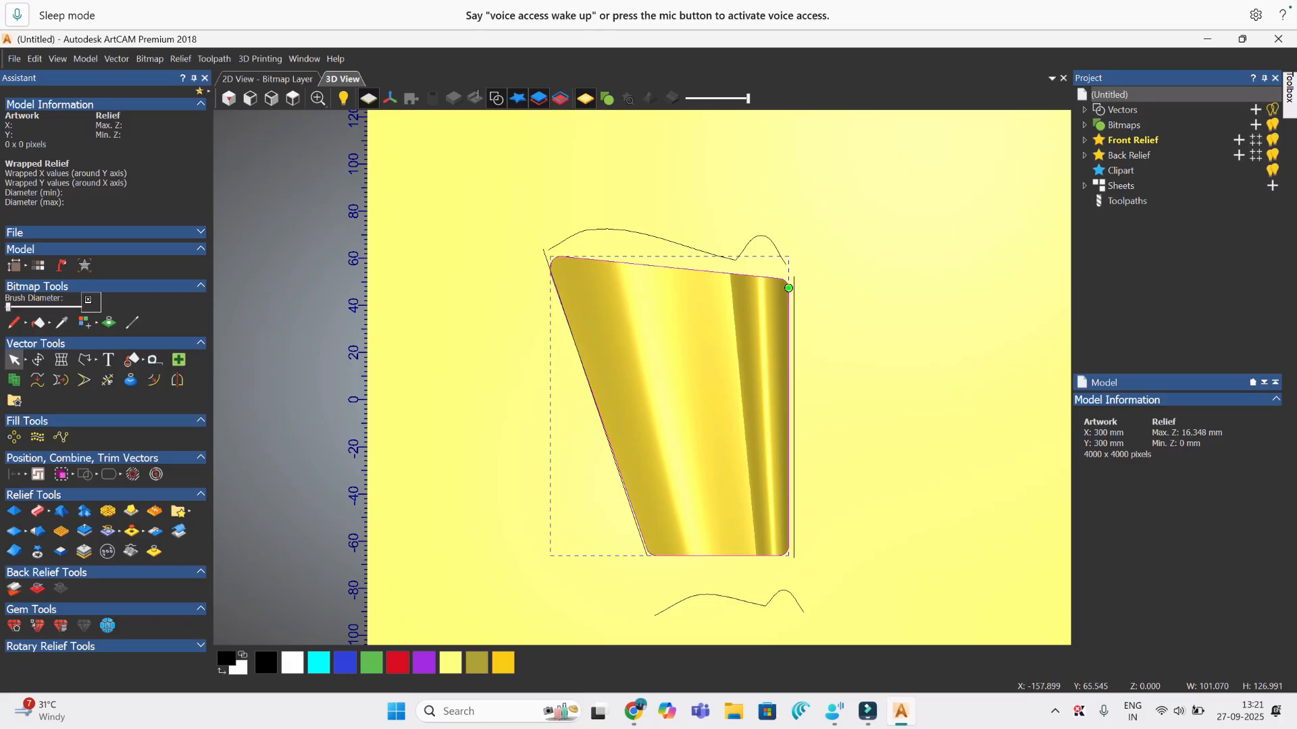
Step: Examine the trimmed relief's curved surface and edges from tilted 3D angles
left_click_drag(605, 574, 587, 430)
scroll(589, 430, "up", 2)
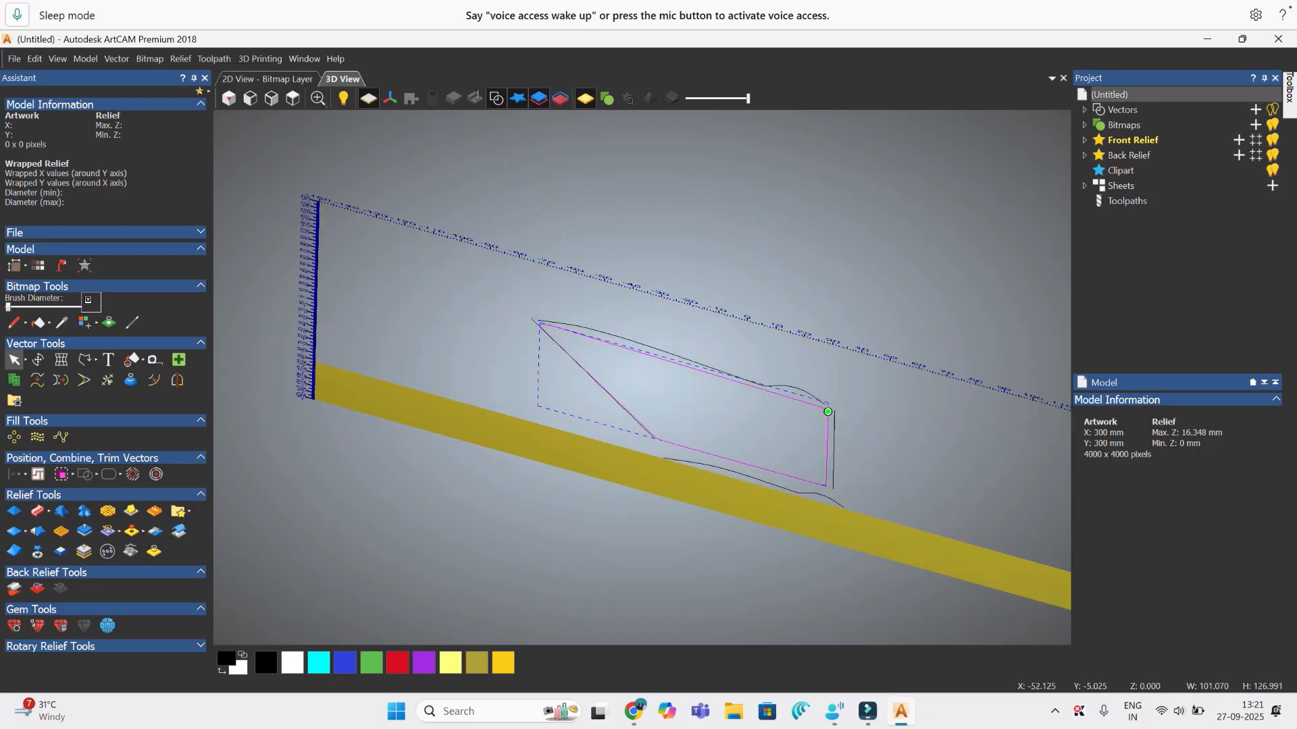
left_click_drag(594, 345, 681, 416)
scroll(679, 415, "up", 3)
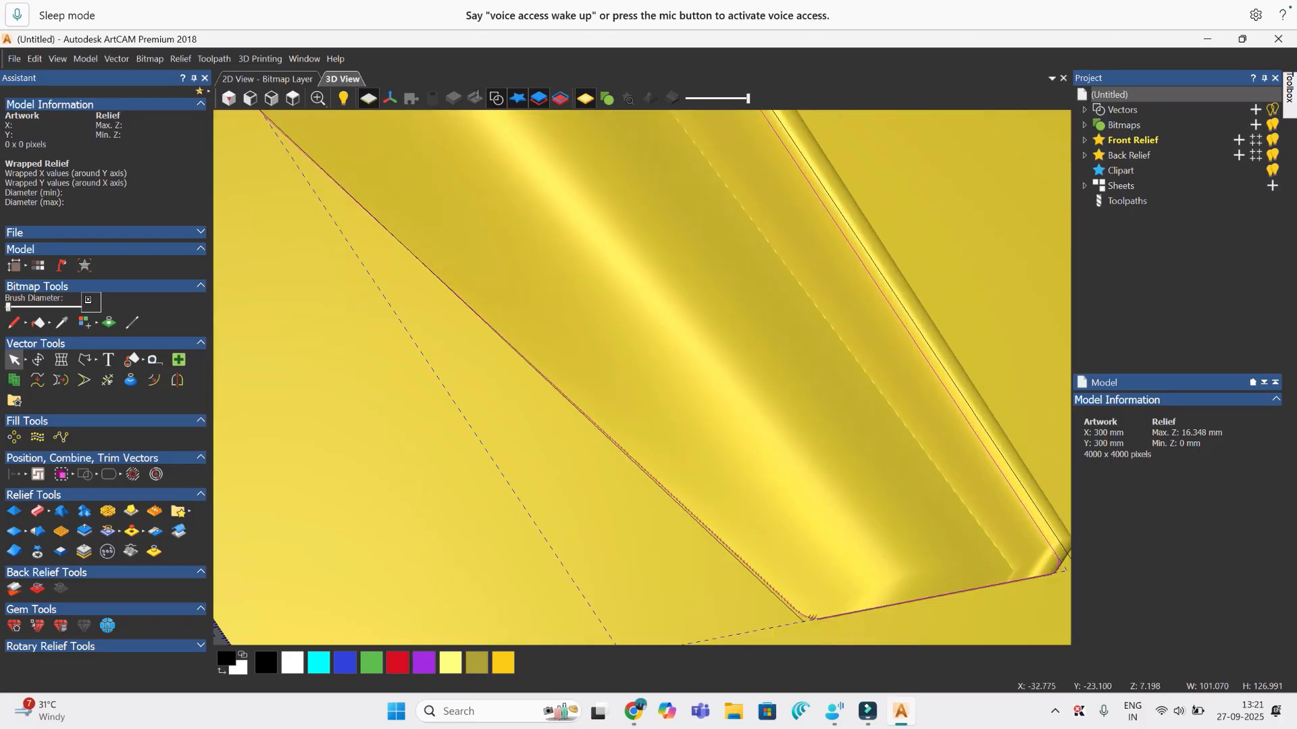
scroll(679, 415, "down", 2)
left_click_drag(702, 429, 682, 390)
scroll(494, 338, "down", 3)
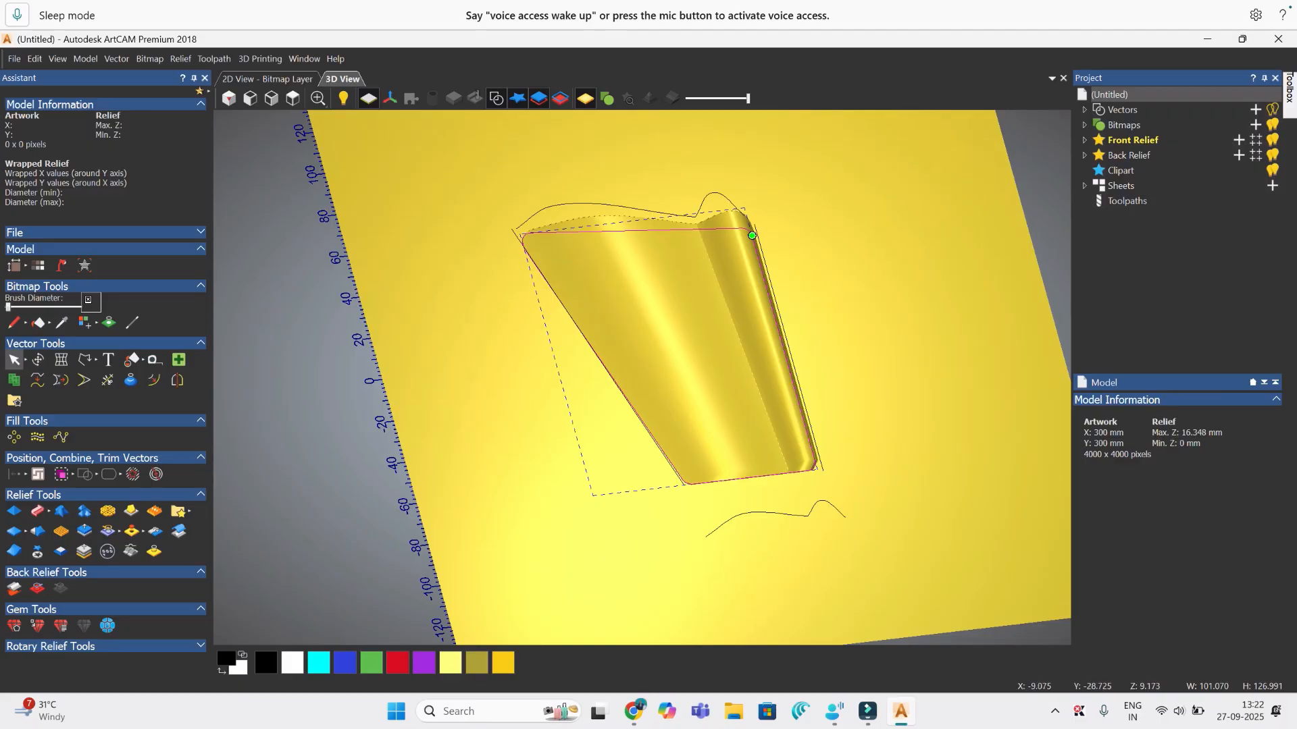